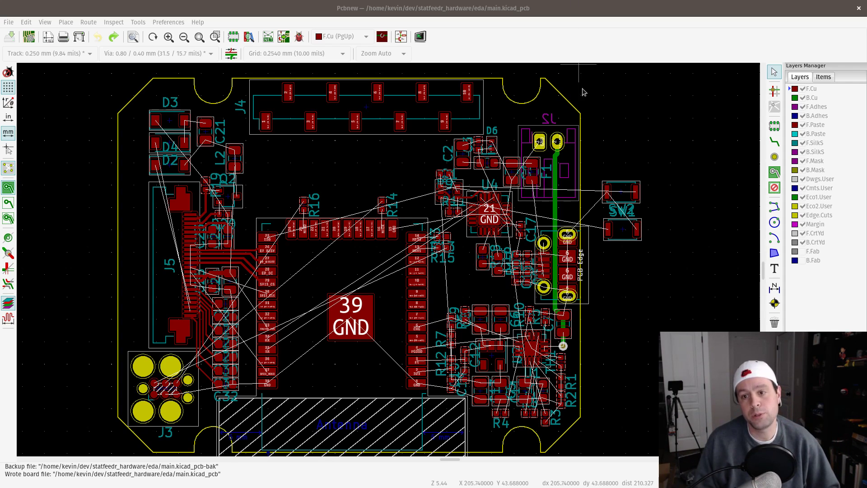
- Examine the board layout around the J2 and USB connectors and the charging and power components near U1 and U2
drag(597, 161, 657, 264)
click(657, 266)
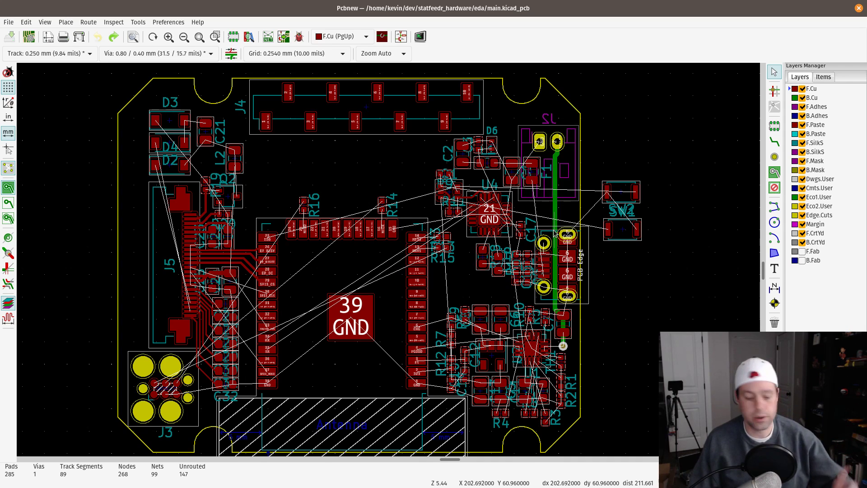
scroll(551, 201, up, 3)
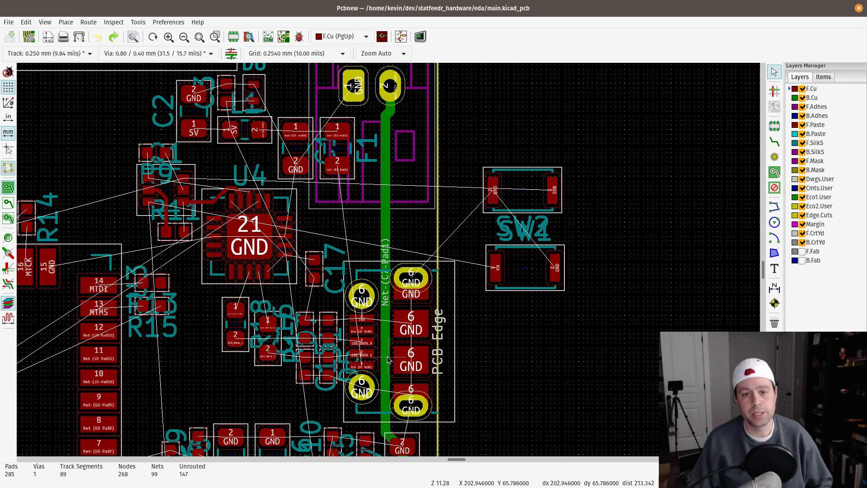
scroll(390, 263, down, 2)
scroll(389, 263, down, 2)
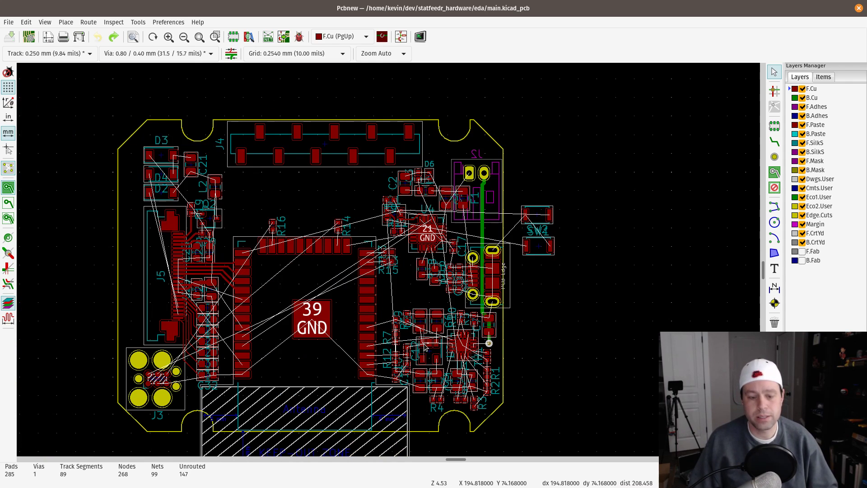
scroll(488, 342, down, 1)
scroll(436, 259, up, 11)
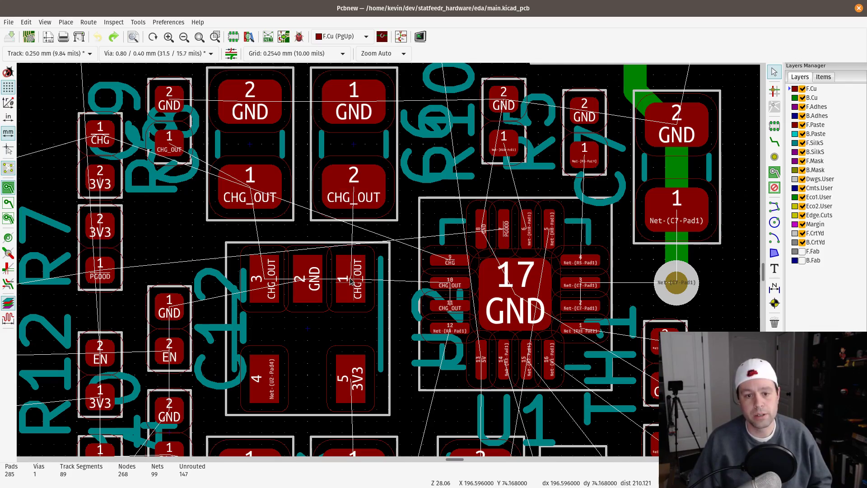
scroll(350, 279, down, 3)
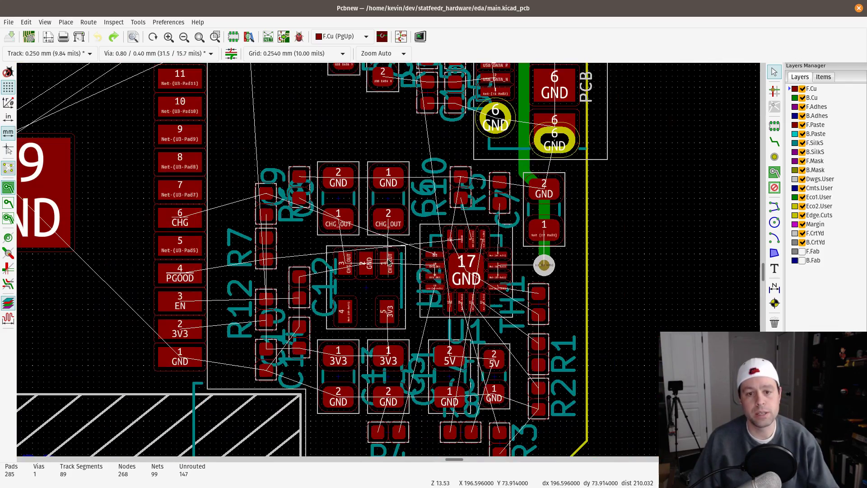
scroll(389, 262, down, 5)
middle_drag(310, 230, 384, 294)
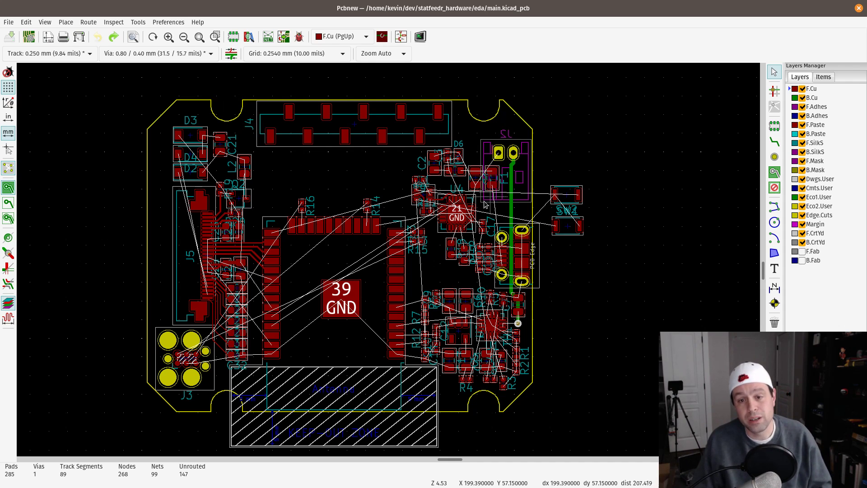
- Examine the component placement around U4, above the U3 module, and around the U1 and U2 power circuitry
scroll(469, 218, up, 4)
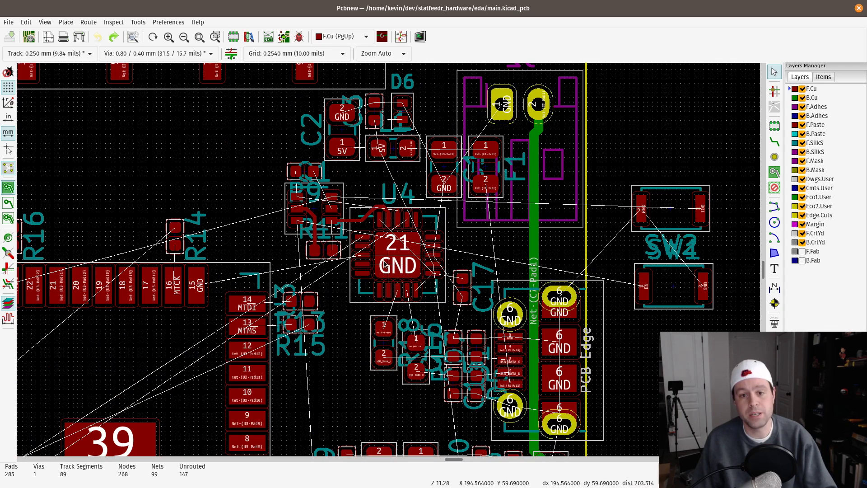
middle_drag(343, 248, 571, 280)
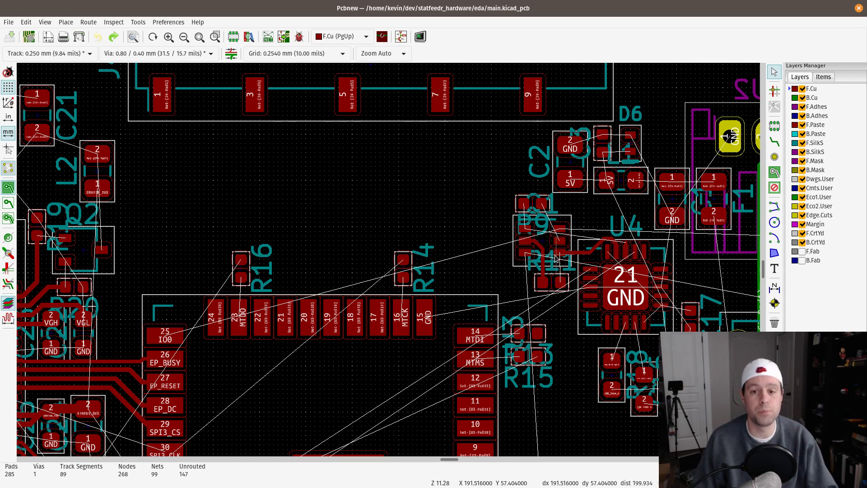
scroll(555, 294, down, 3)
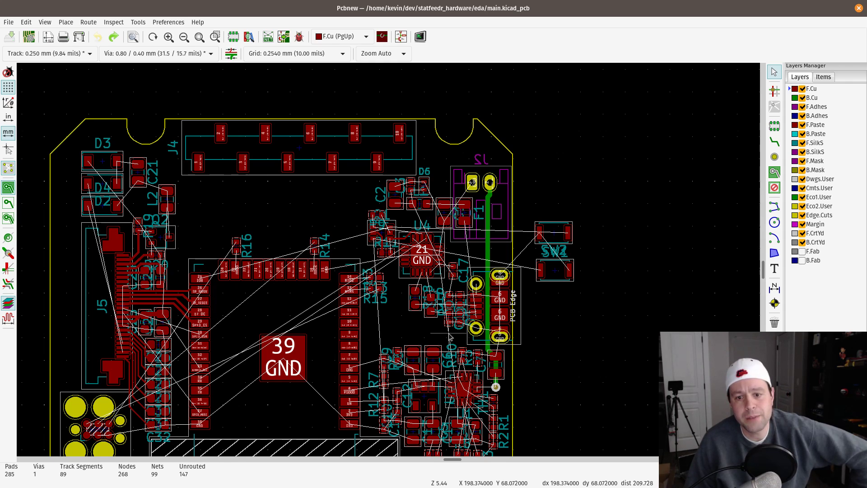
middle_drag(420, 340, 422, 303)
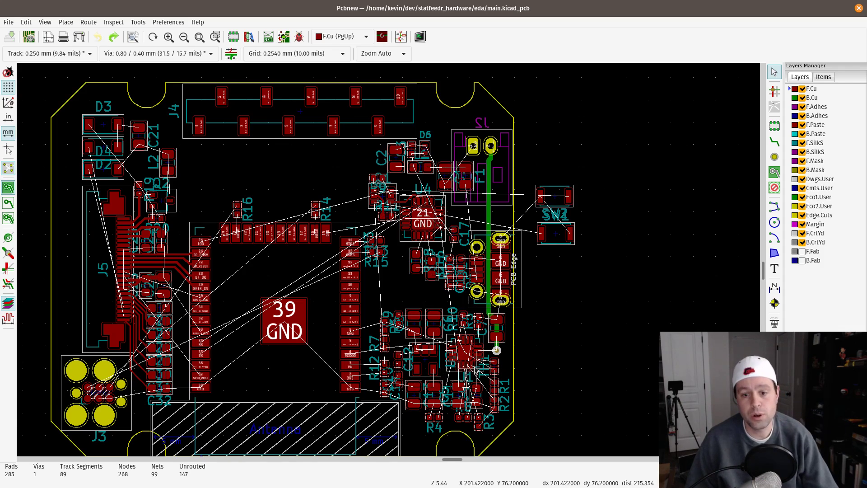
scroll(440, 360, up, 8)
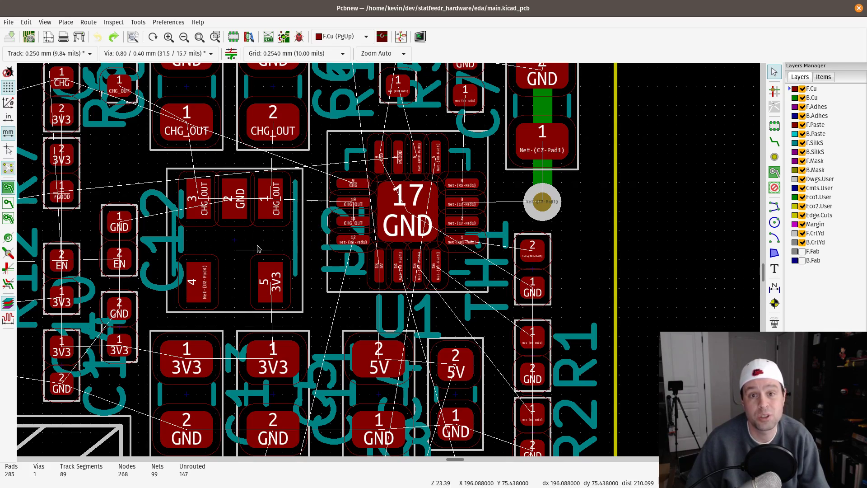
scroll(256, 248, up, 3)
scroll(388, 259, down, 5)
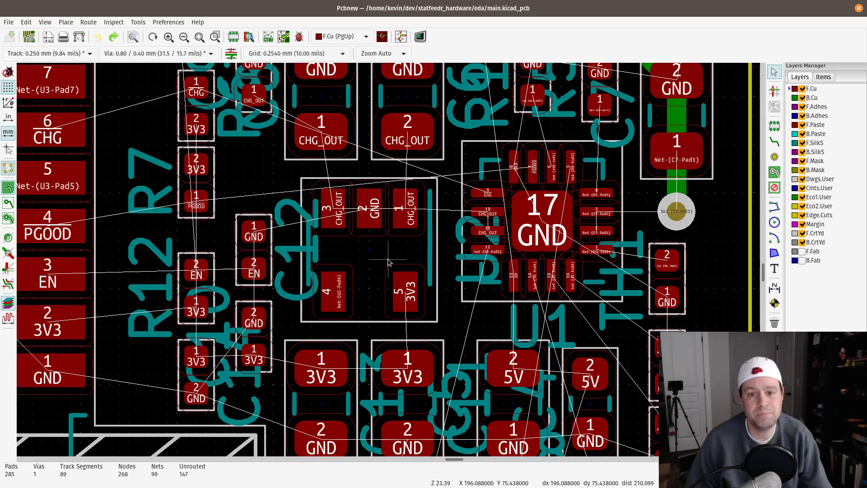
scroll(388, 262, down, 4)
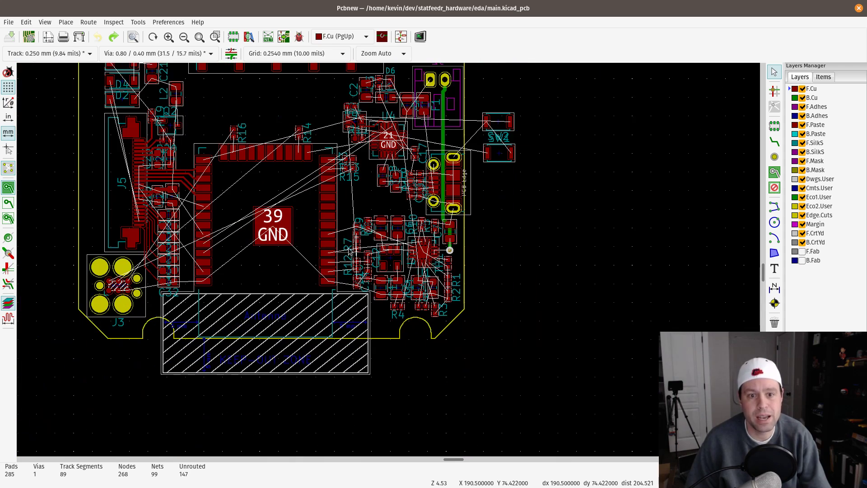
middle_drag(322, 225, 425, 294)
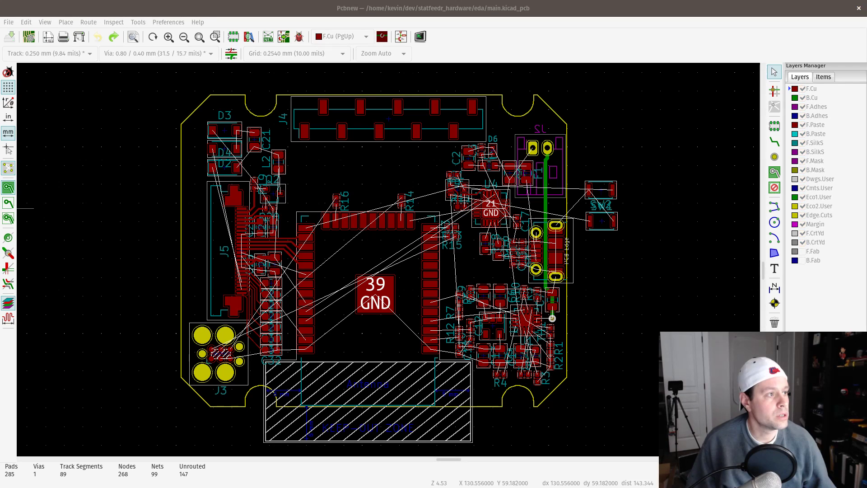
- Switch to the browser's PCBWay manufacturing tolerances page and examine the Min Trace limit and its cost-saving recommendation
drag(0, 91, 397, 102)
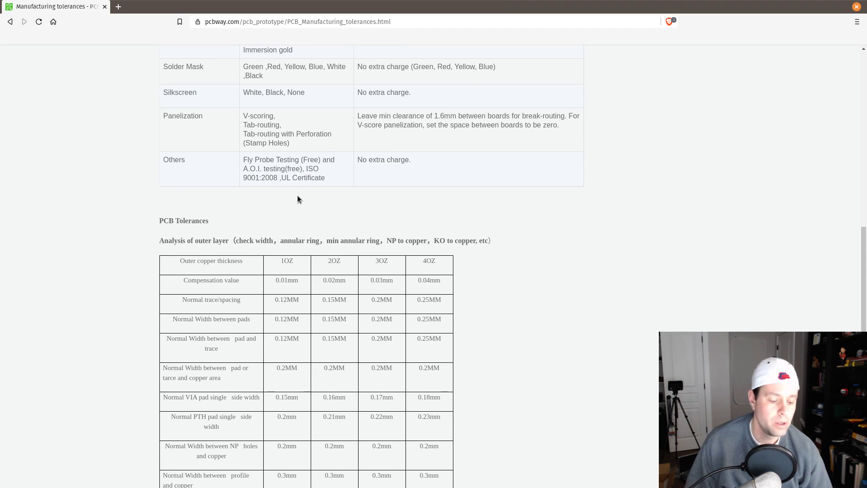
scroll(290, 211, down, 2)
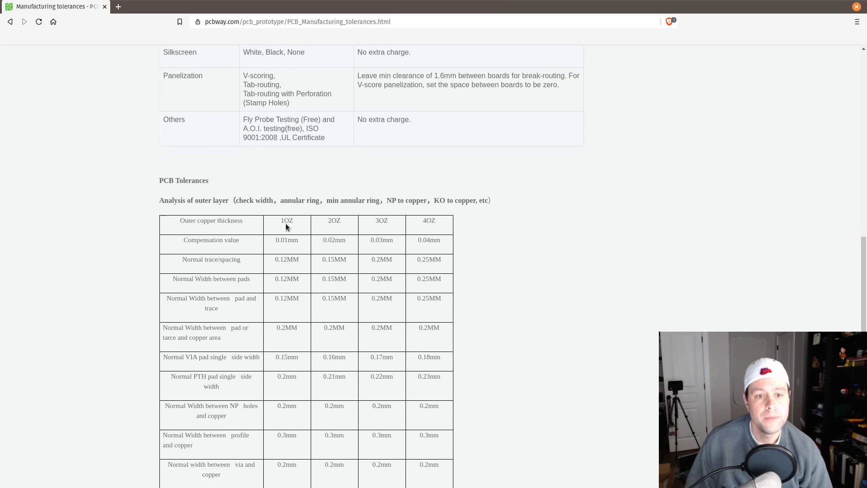
scroll(285, 223, up, 13)
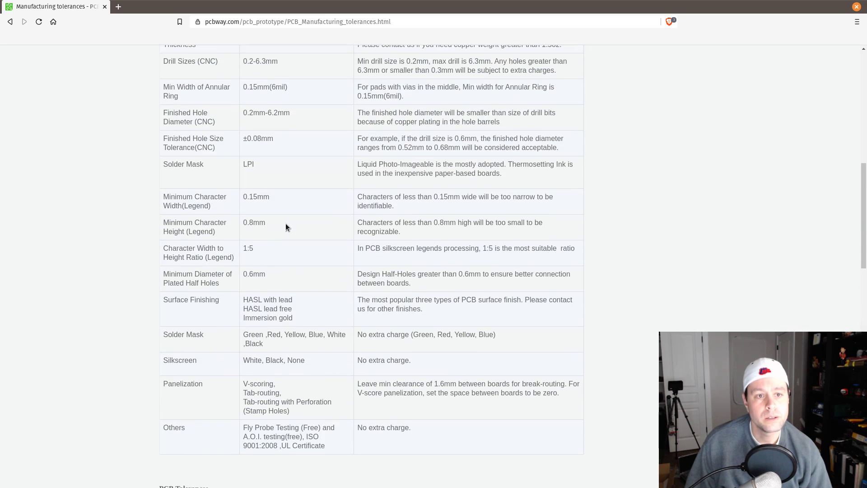
scroll(285, 223, up, 3)
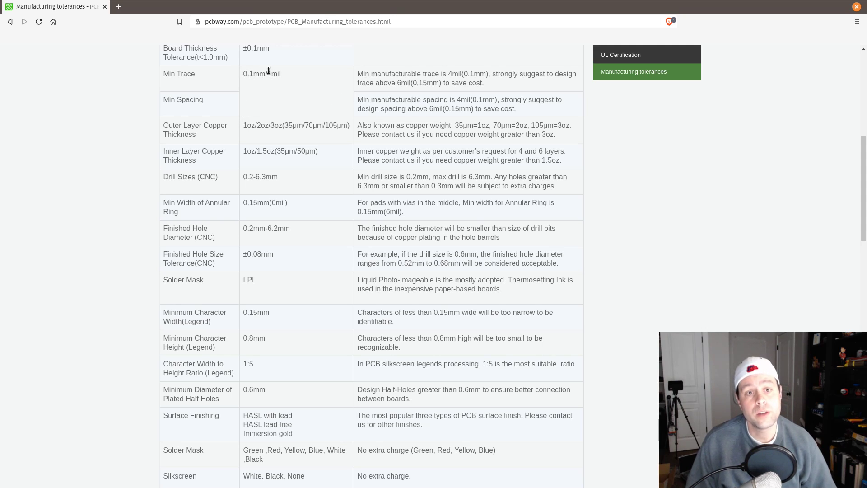
drag(268, 72, 281, 75)
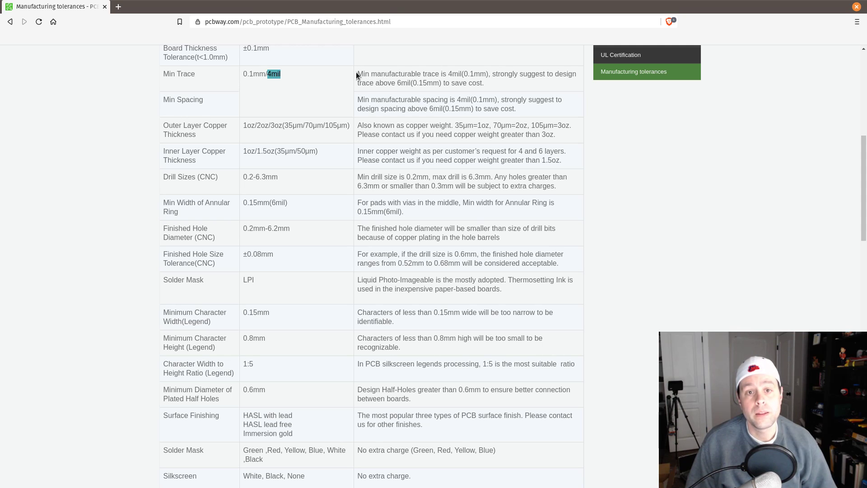
drag(357, 73, 462, 76)
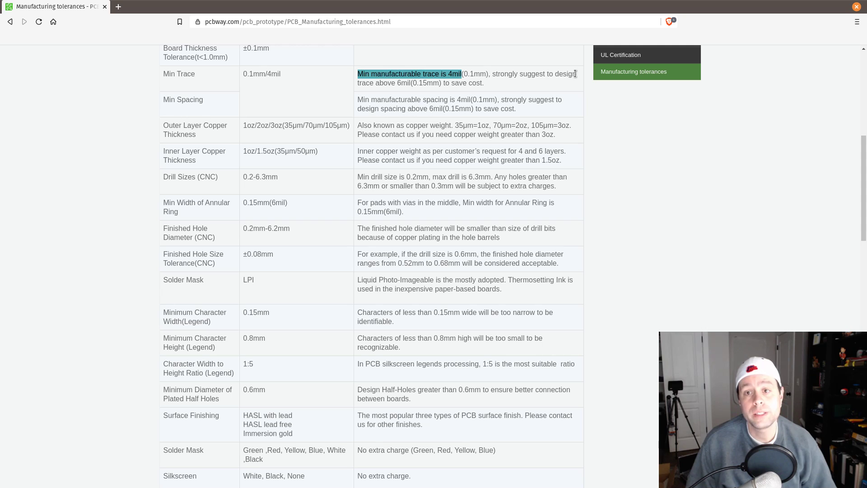
mouse_move(494, 75)
mouse_down()
mouse_move(509, 74)
mouse_move(487, 85)
mouse_up()
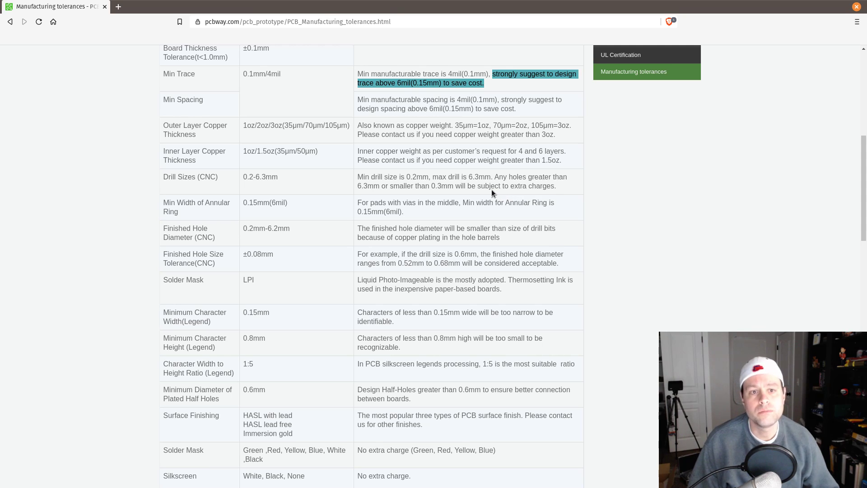
click(397, 82)
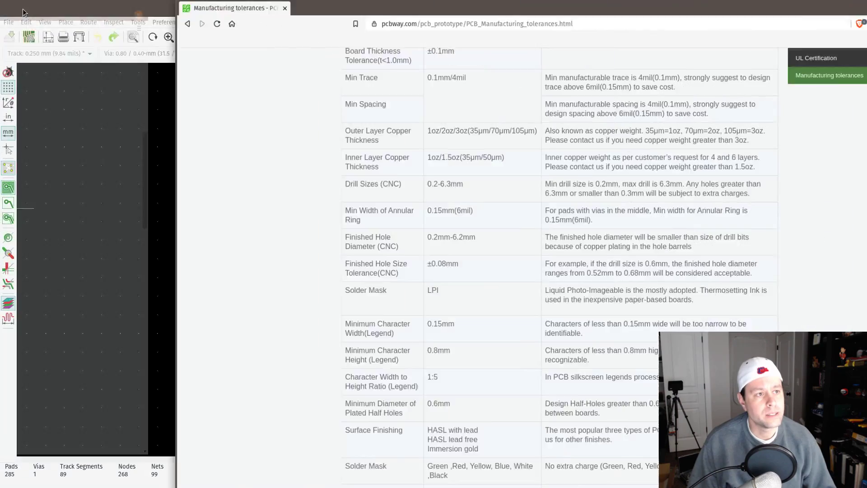
- Switch back to Pcbnew and review the predefined track and via sizes in Board Setup without changing them
drag(22, 13, 0, 12)
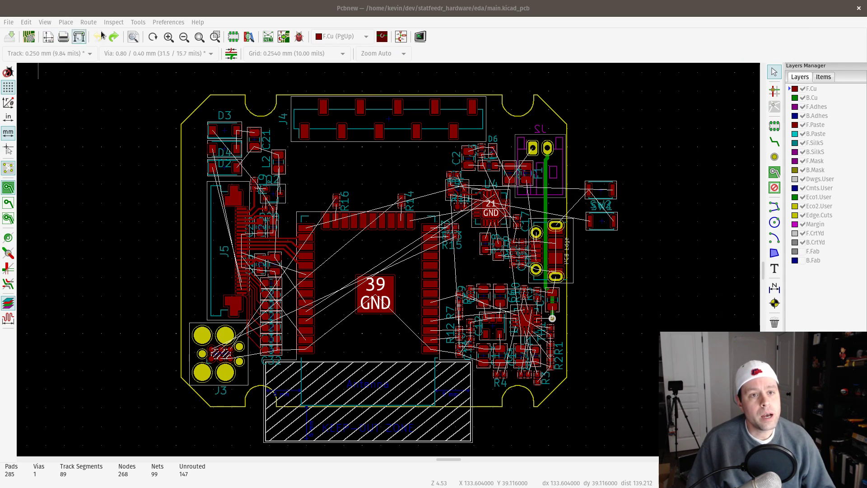
click(29, 39)
click(29, 37)
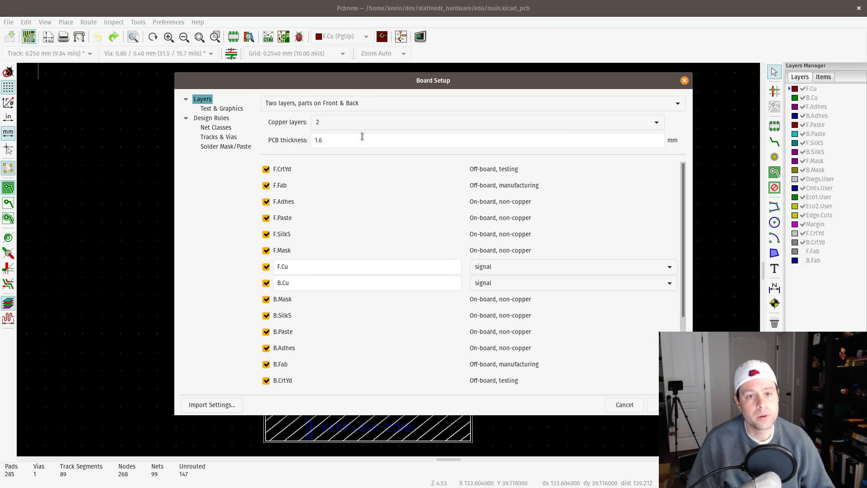
click(215, 137)
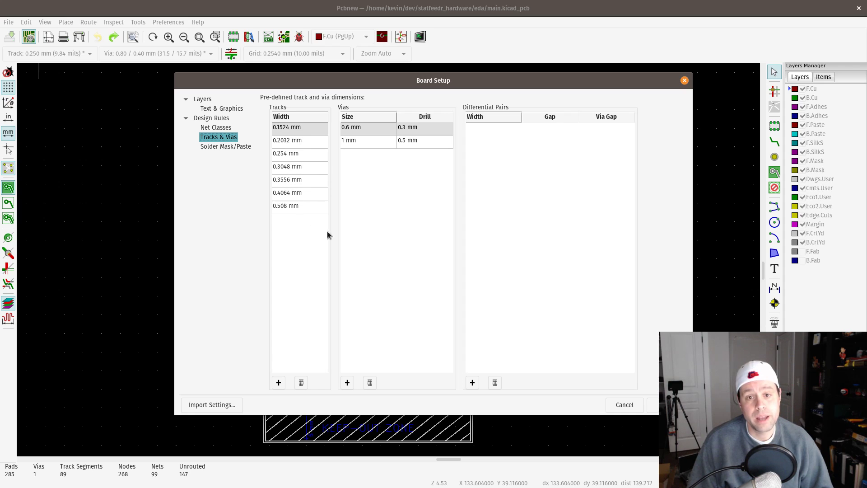
click(618, 405)
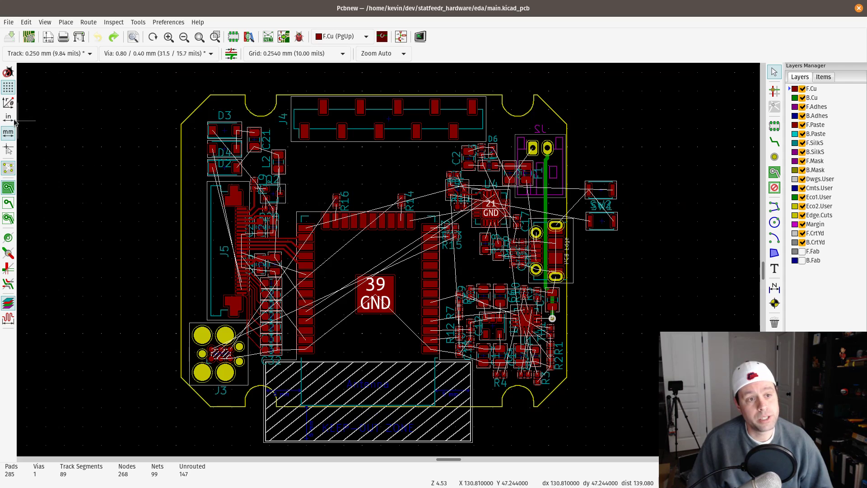
- Switch the display units to inches and review the predefined track and via sizes in mils
click(7, 119)
click(28, 36)
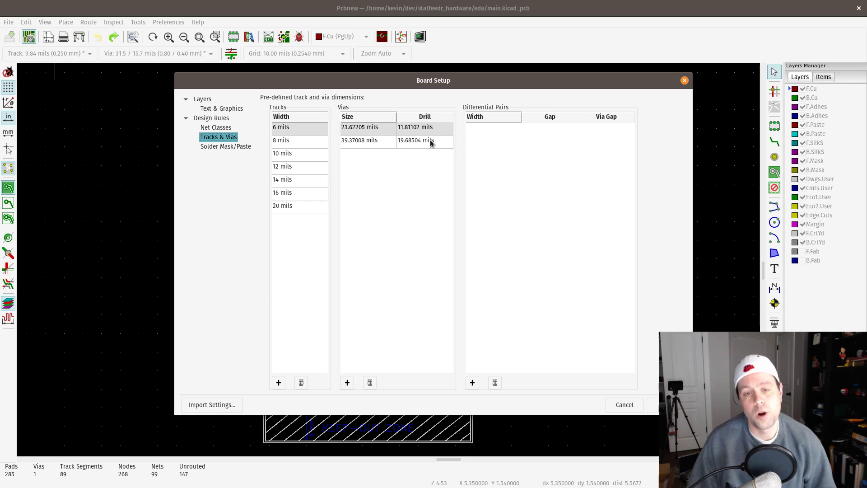
click(626, 404)
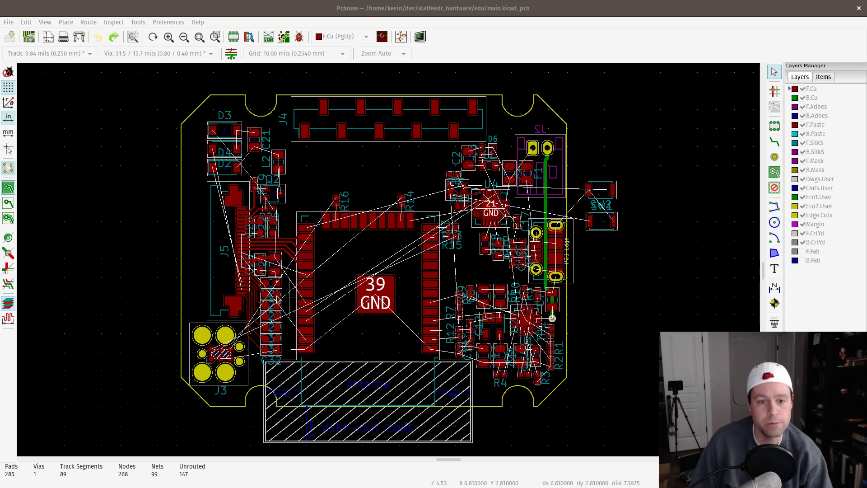
- Examine the routed traces from connector J5 to its neighbouring capacitors and to the U3 module pads
scroll(260, 300, up, 3)
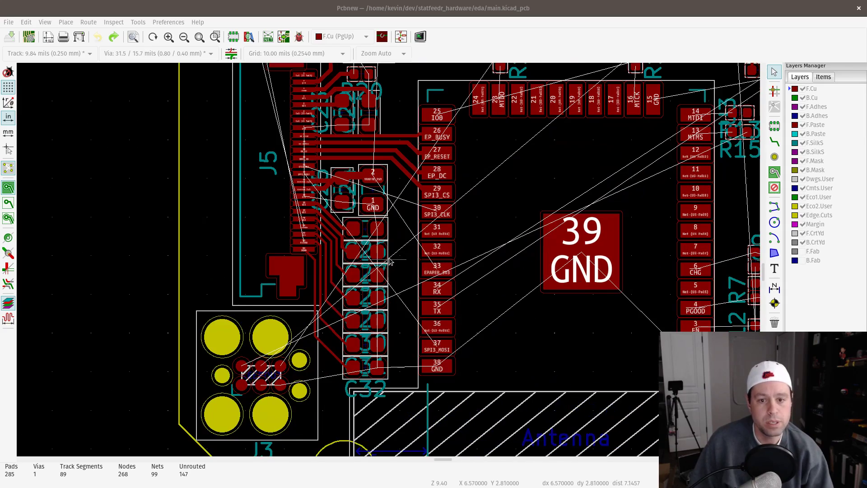
scroll(385, 259, up, 1)
scroll(385, 259, up, 4)
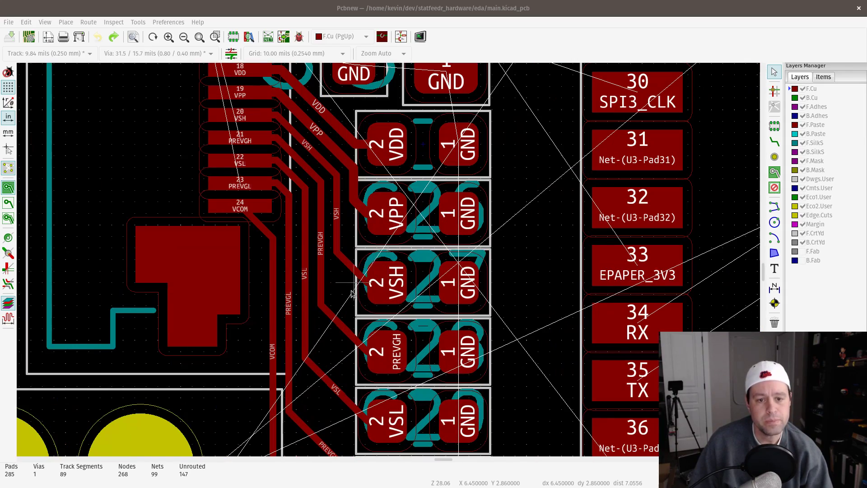
middle_drag(345, 294, 362, 281)
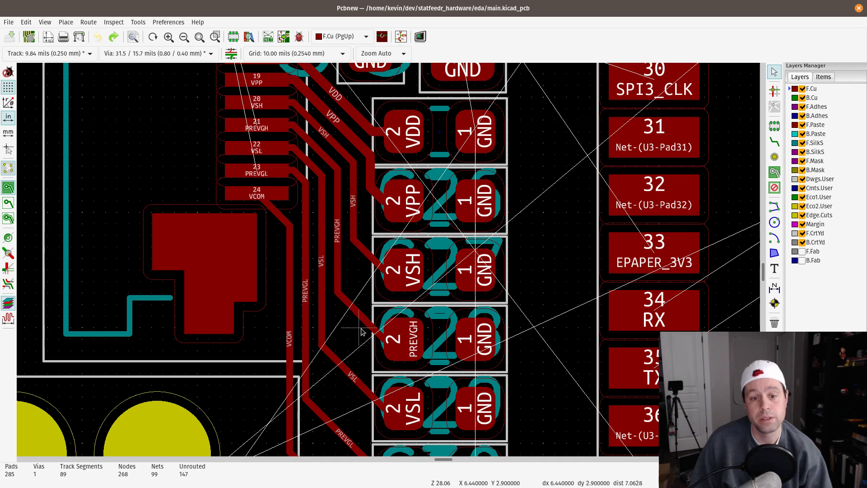
scroll(357, 279, up, 1)
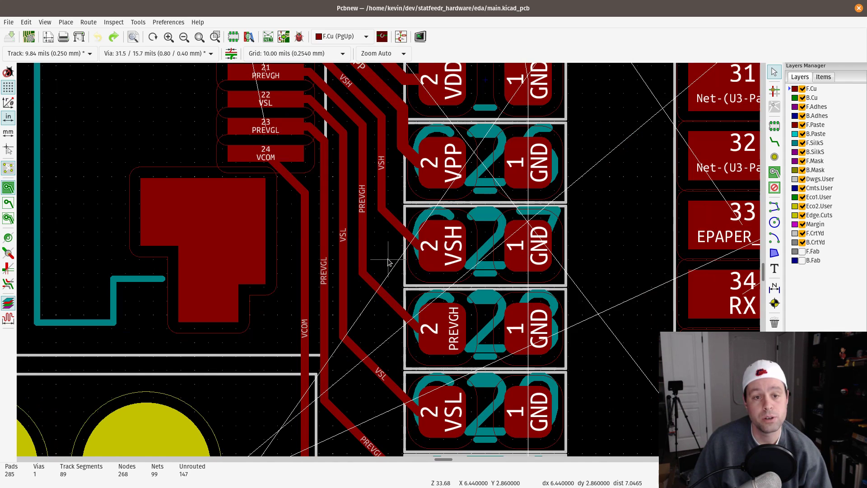
scroll(388, 262, down, 1)
scroll(389, 262, down, 3)
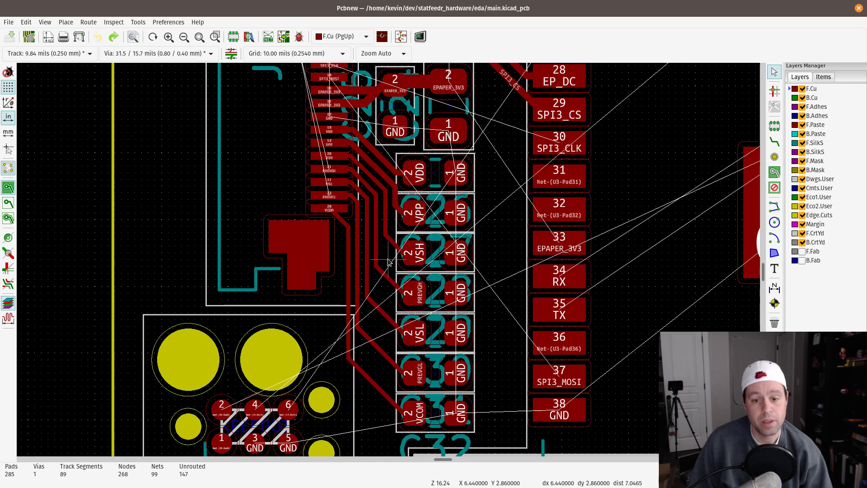
scroll(389, 262, down, 2)
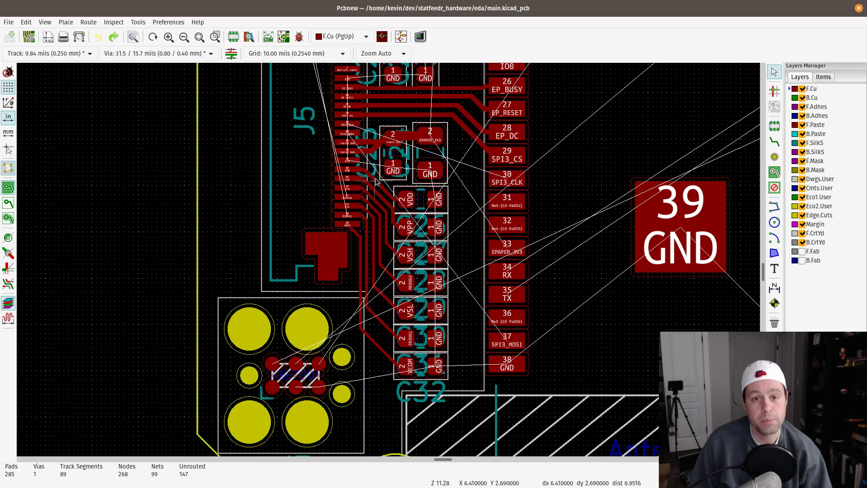
shift+scroll(367, 230, up, 3)
scroll(366, 225, up, 6)
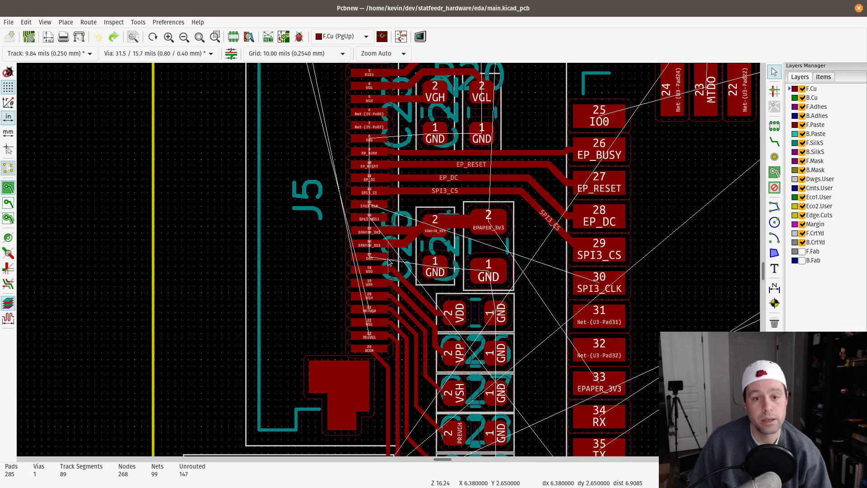
- Examine the EPAPER_3V3 traces joining pads 15 and 16 of connector J5 to the two neighbouring capacitors
scroll(389, 262, up, 3)
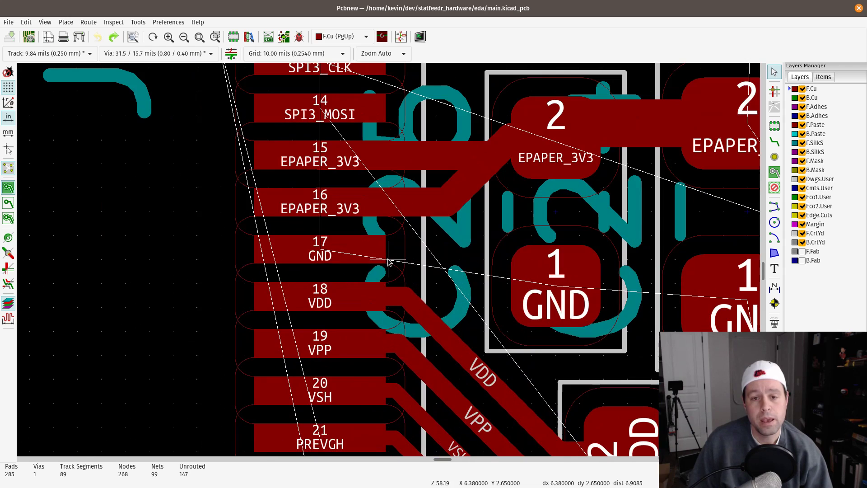
middle_drag(473, 267, 473, 346)
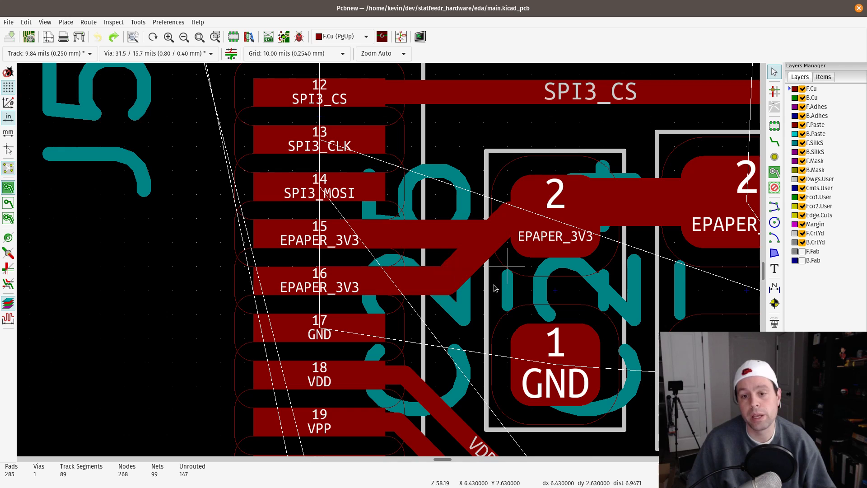
middle_drag(591, 237, 417, 271)
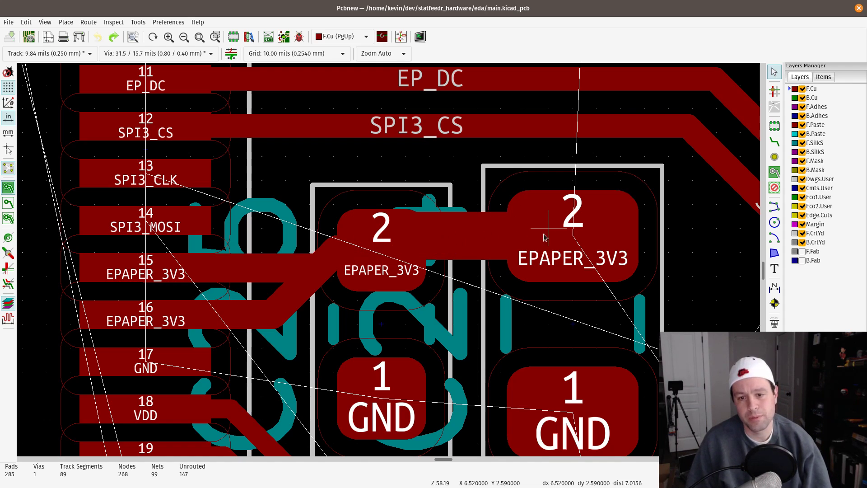
scroll(442, 246, down, 5)
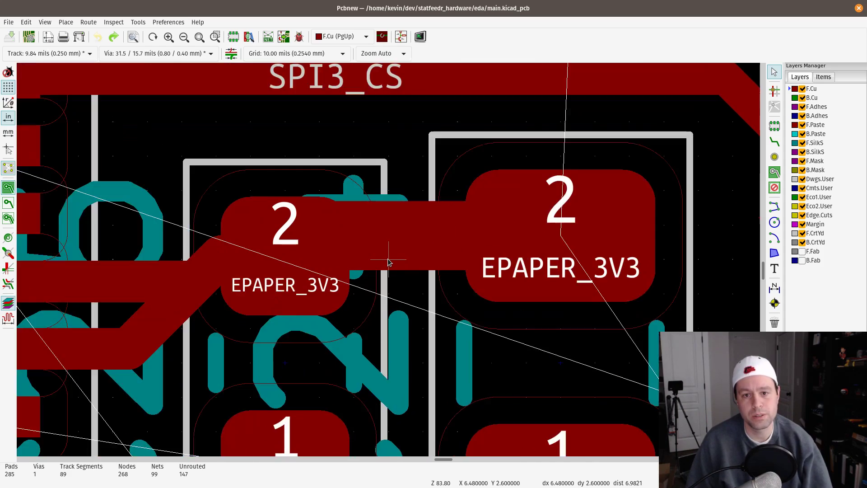
scroll(389, 261, up, 2)
scroll(388, 261, down, 8)
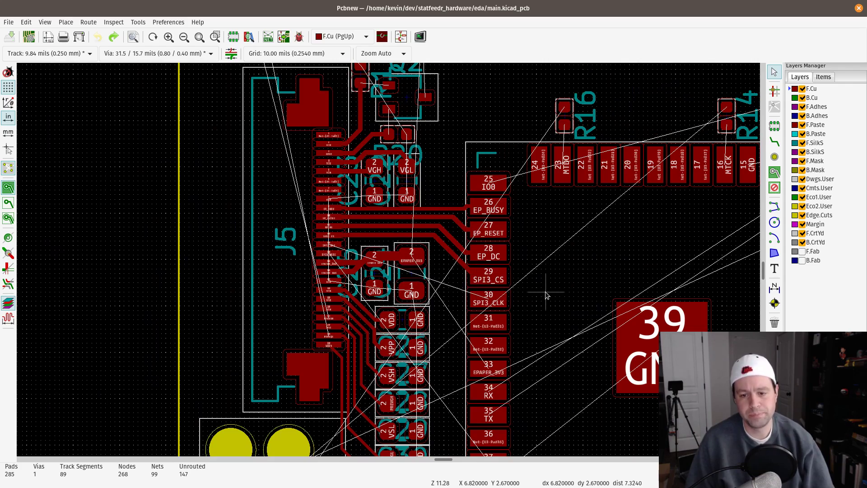
- Examine the wide B.Cu trace of Net-(C7-Pad1) running from J2 through the edge connector footprint to the via near U1
scroll(546, 294, right, 10)
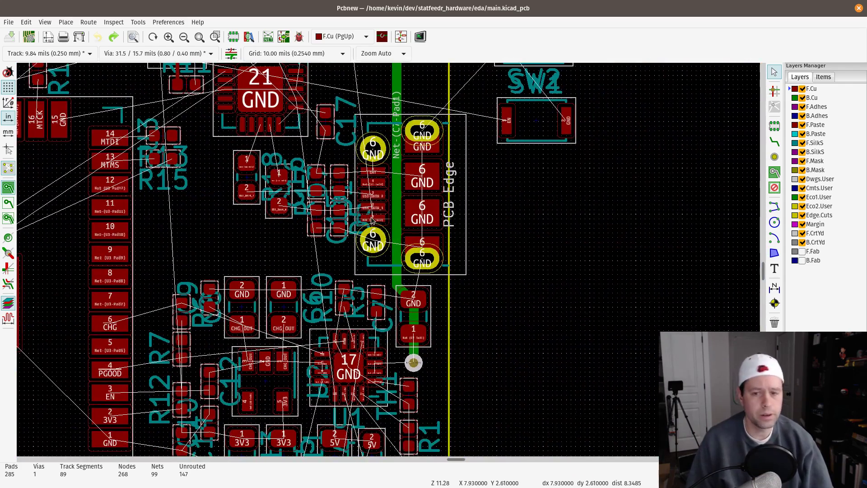
scroll(396, 299, down, 5)
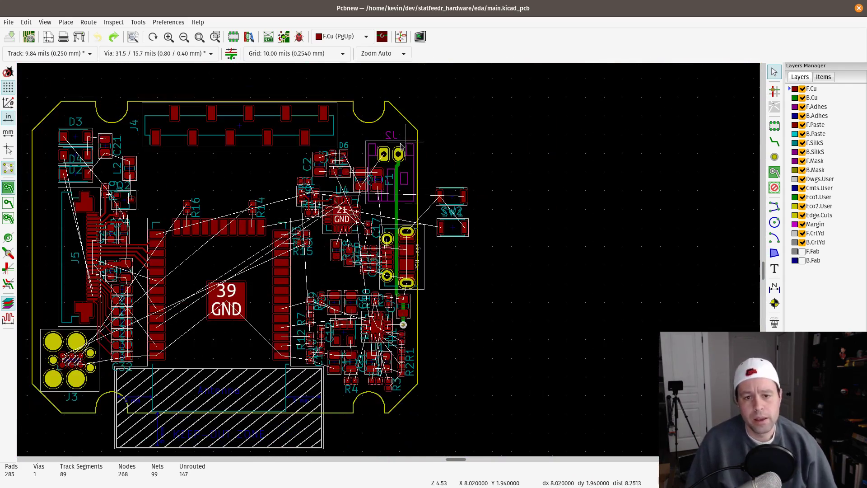
scroll(401, 240, down, 2)
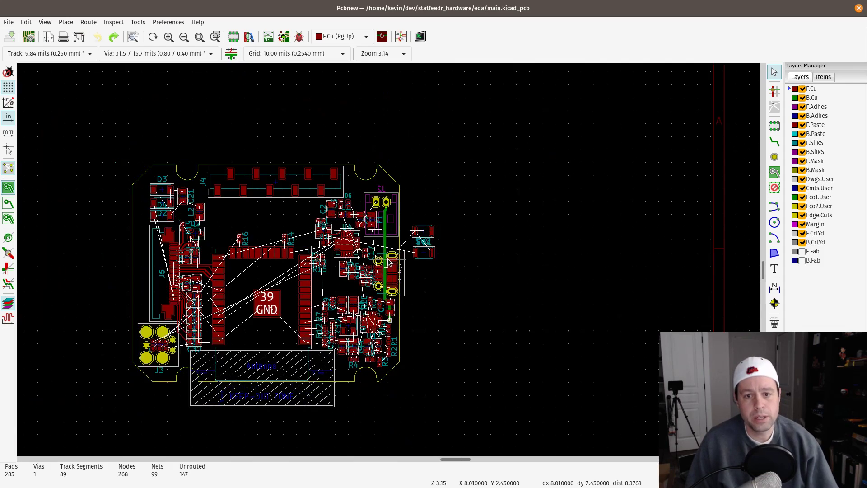
scroll(393, 253, up, 4)
scroll(389, 261, up, 3)
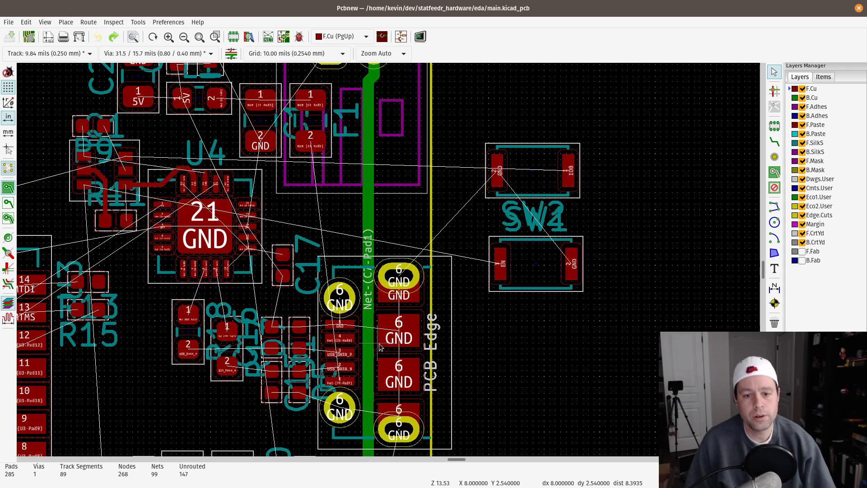
scroll(380, 347, up, 3)
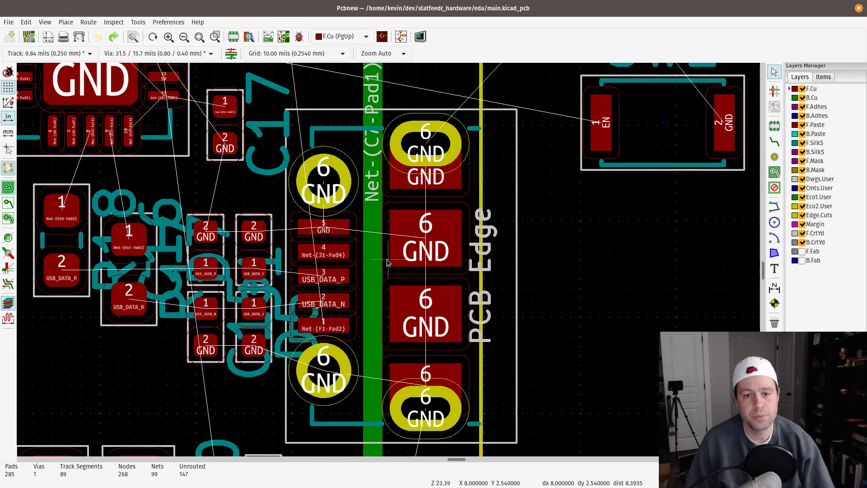
scroll(387, 263, up, 1)
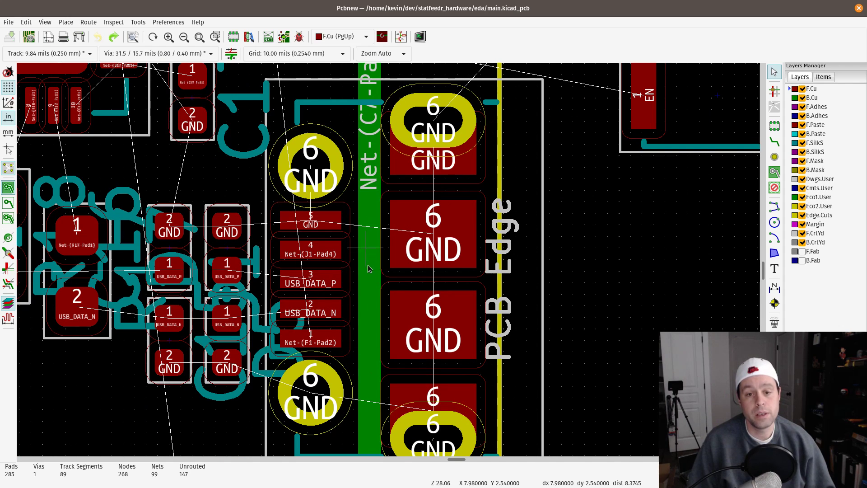
scroll(374, 380, down, 6)
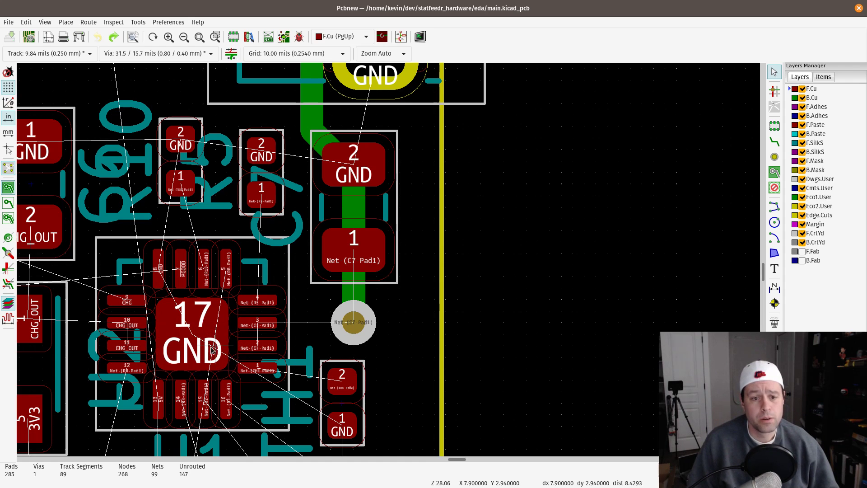
scroll(280, 438, up, 3)
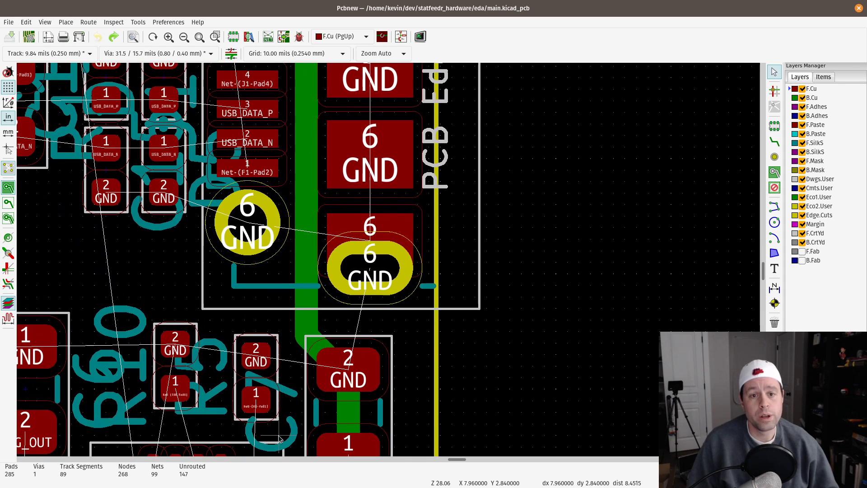
scroll(289, 172, up, 4)
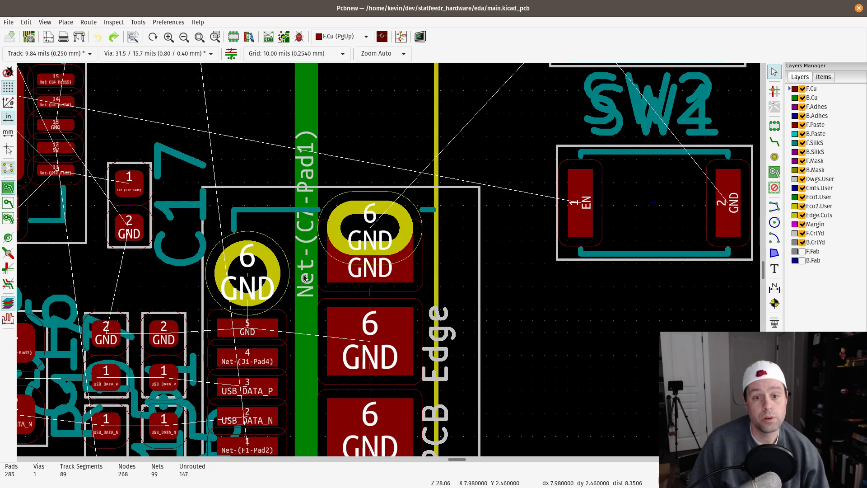
scroll(308, 278, up, 1)
scroll(389, 262, down, 7)
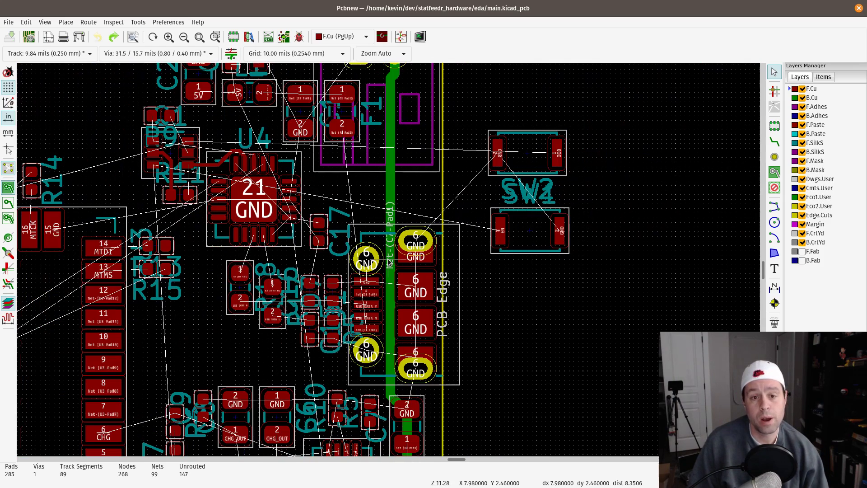
scroll(390, 262, down, 1)
scroll(389, 262, down, 1)
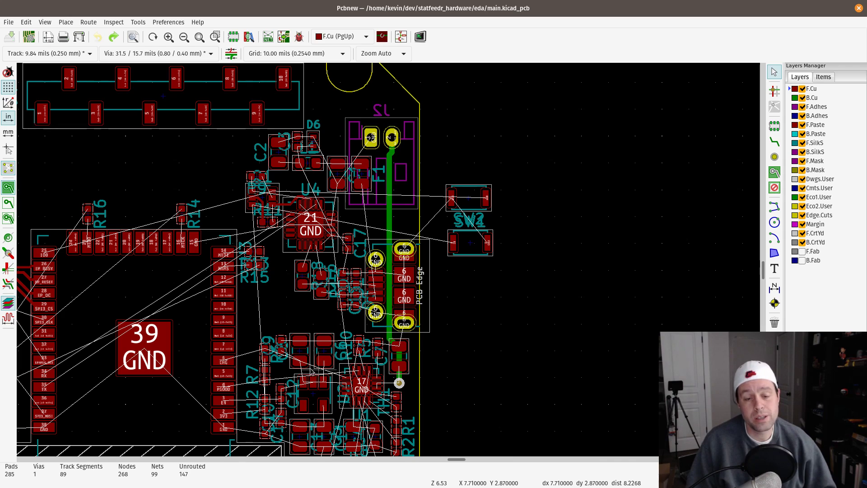
- Highlight the 5V net from pad 1 of capacitor C2
middle_drag(281, 314, 368, 308)
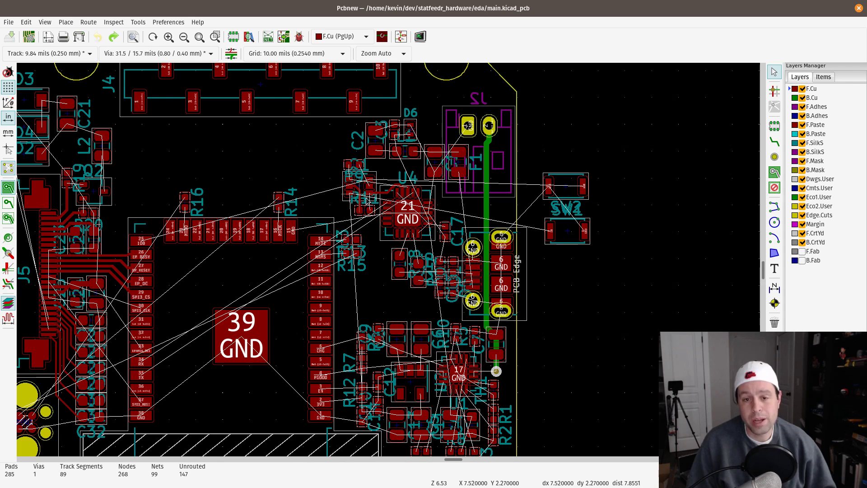
middle_drag(437, 284, 432, 261)
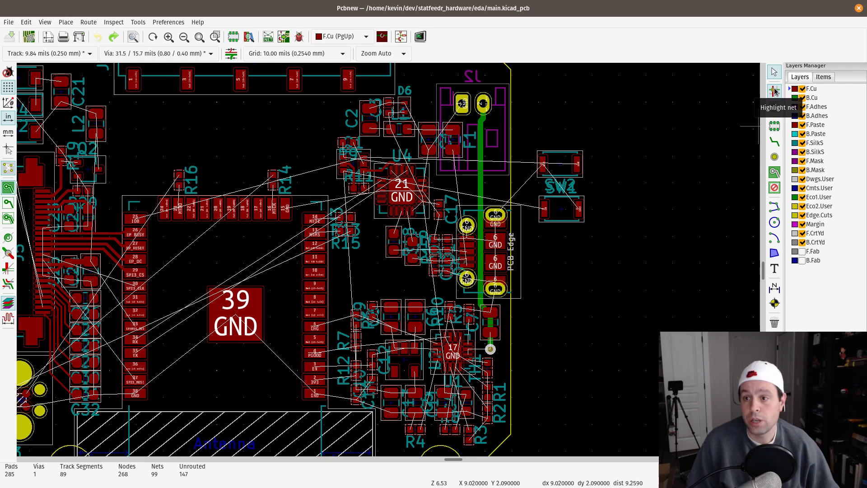
click(775, 91)
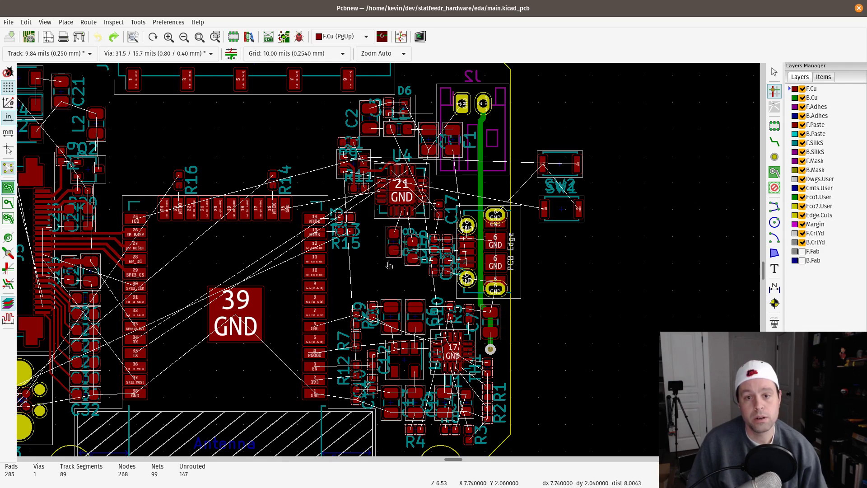
scroll(415, 132, up, 6)
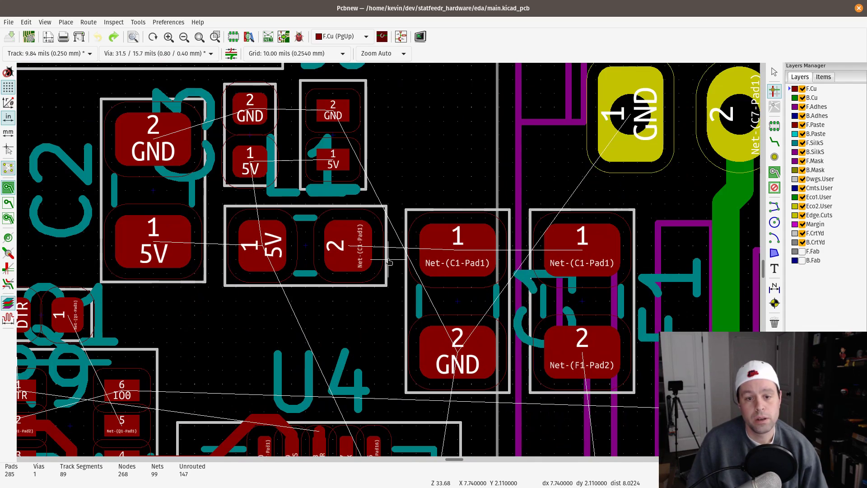
click(159, 253)
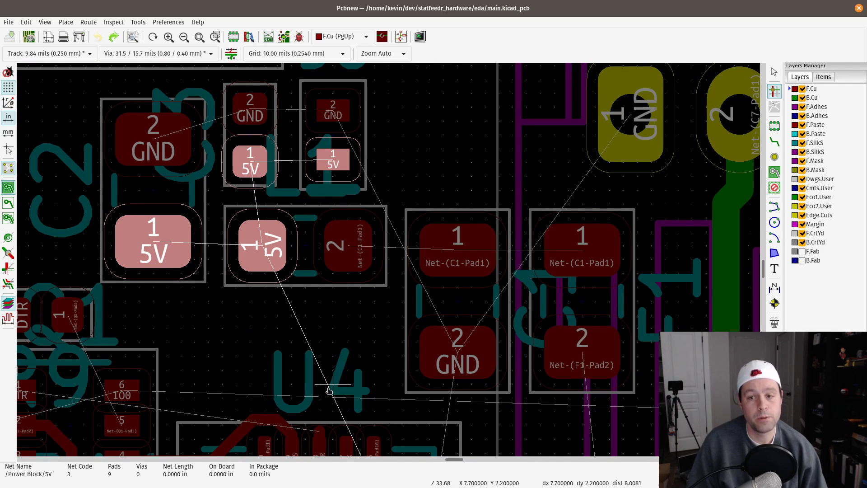
- Follow the highlighted 5V net from C2 past U4 to pad 13 of U1 and its nearby components, and clear the highlight
scroll(329, 387, down, 4)
scroll(389, 262, down, 2)
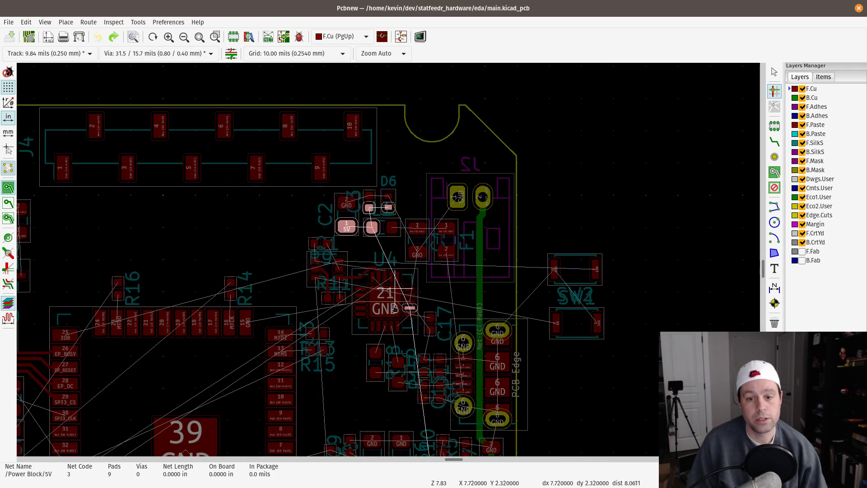
middle_drag(359, 346, 358, 227)
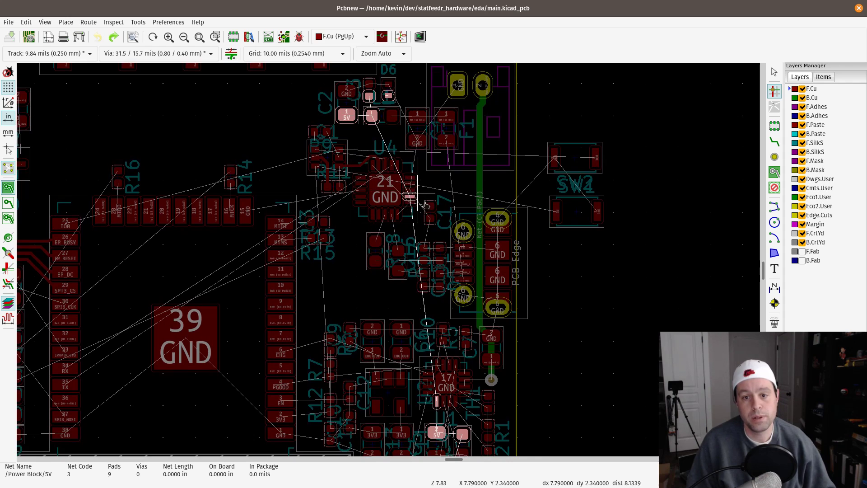
middle_drag(432, 362, 421, 290)
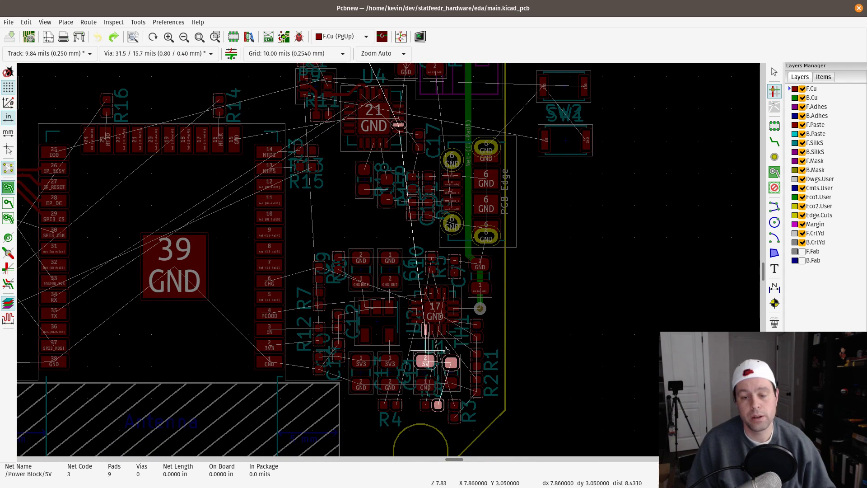
middle_drag(370, 243, 373, 313)
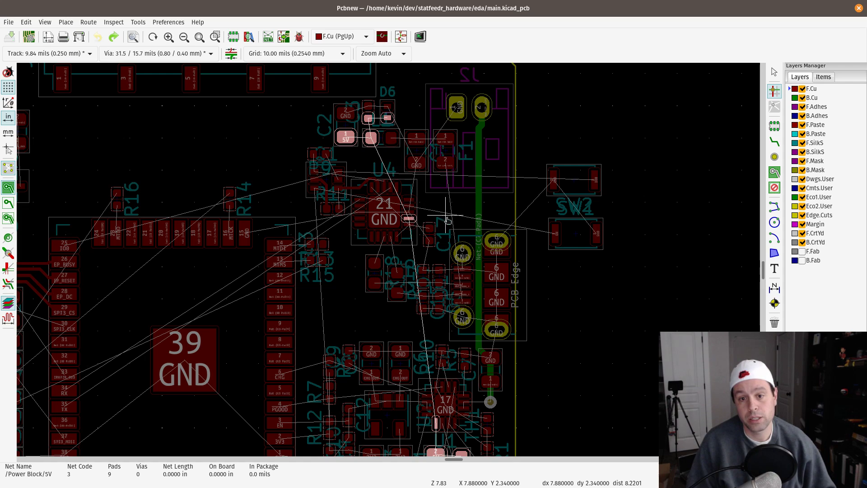
middle_drag(452, 336, 425, 205)
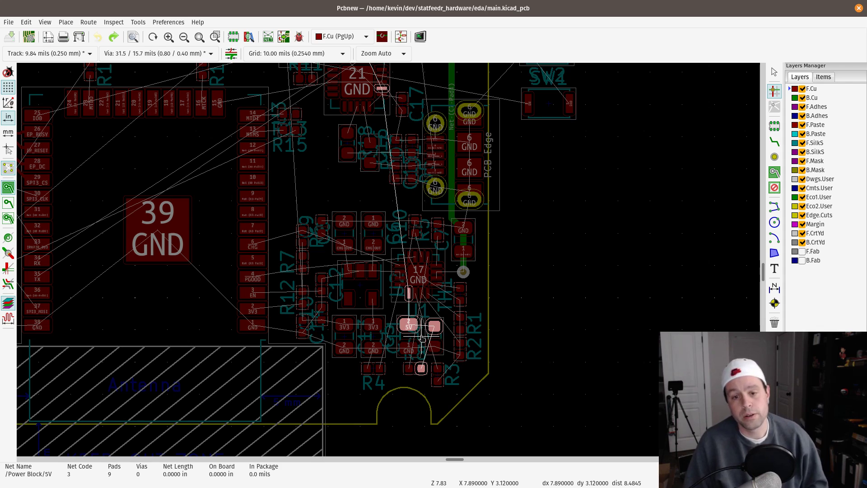
middle_drag(388, 205, 369, 329)
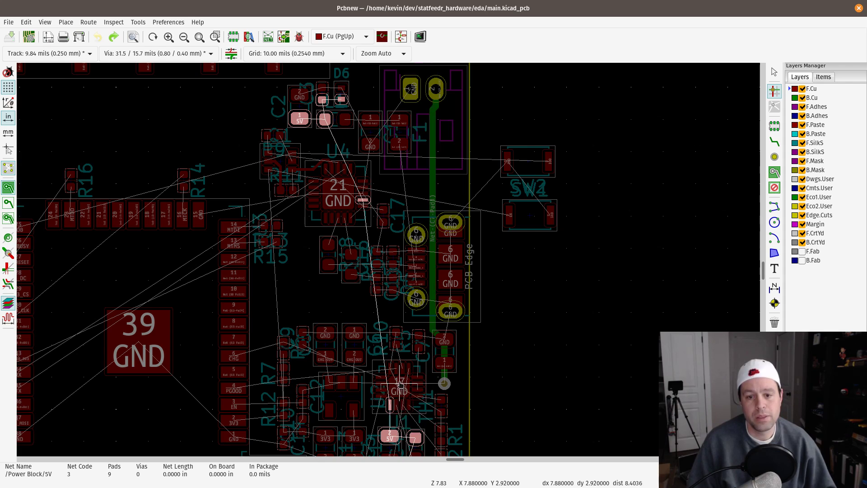
middle_drag(377, 413, 377, 266)
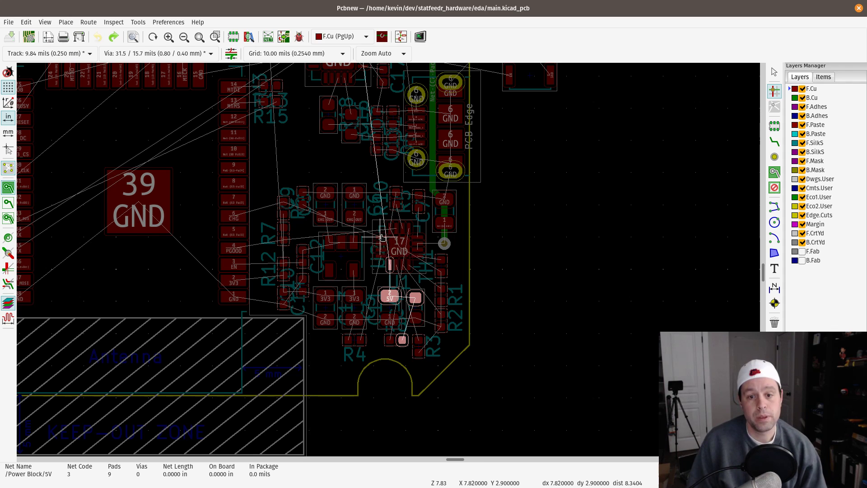
scroll(396, 247, up, 5)
scroll(382, 264, up, 1)
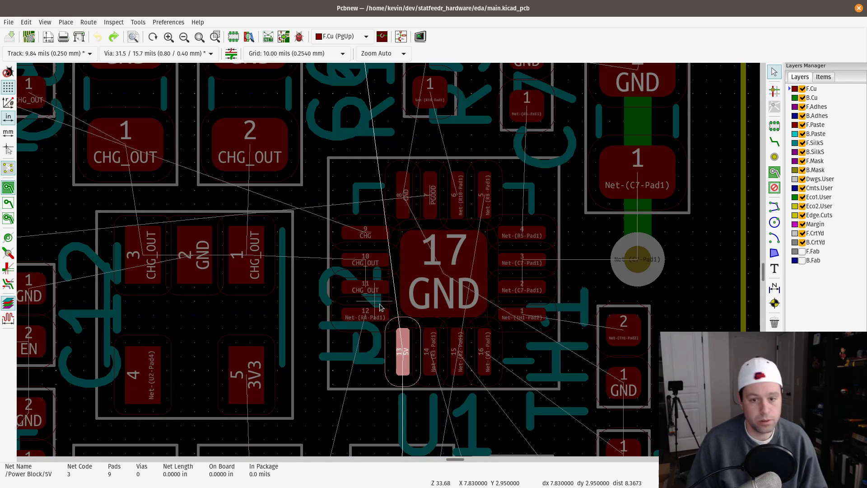
ctrl+click(660, 311)
- Examine the CHG_OUT and 3V3 connections from U1 through regulator U2 and its capacitors to the 3V3 pad of U3
middle_drag(306, 329, 397, 317)
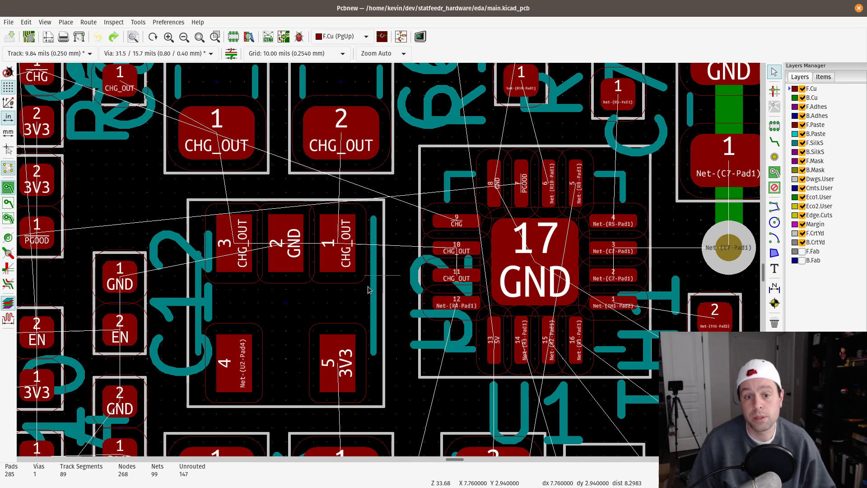
middle_drag(372, 283, 408, 256)
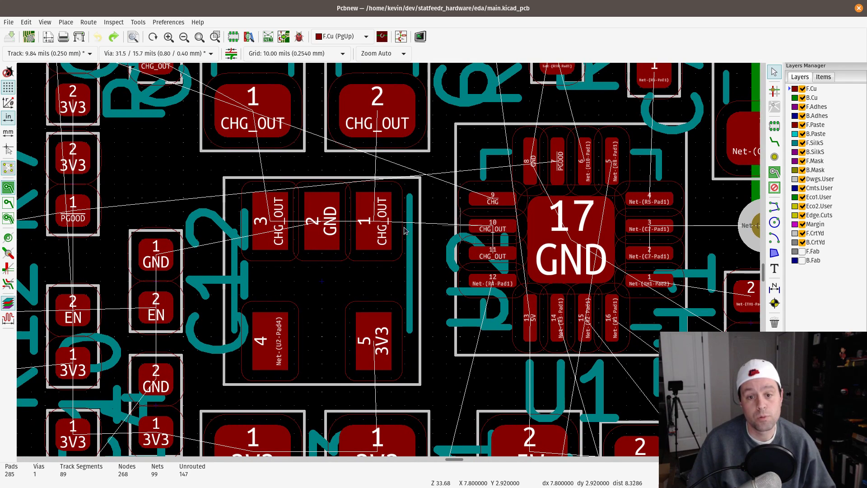
middle_drag(332, 284, 426, 116)
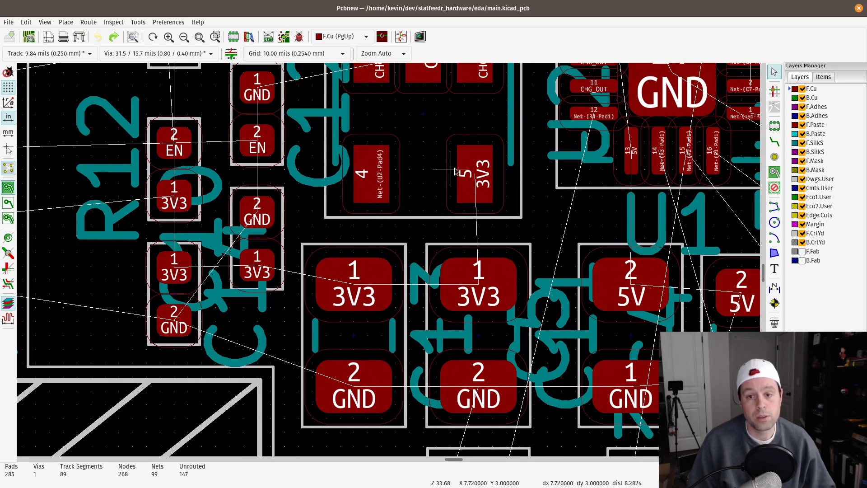
middle_drag(311, 236, 431, 237)
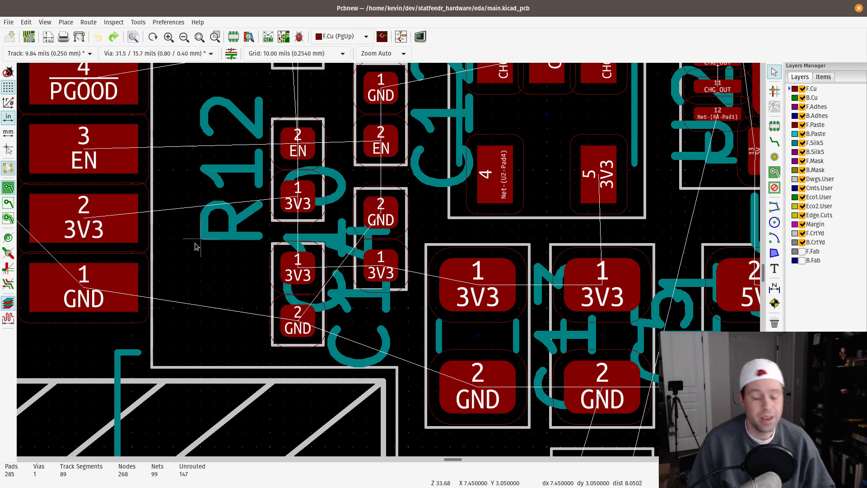
scroll(388, 261, up, 2)
scroll(389, 261, down, 9)
middle_drag(260, 240, 404, 417)
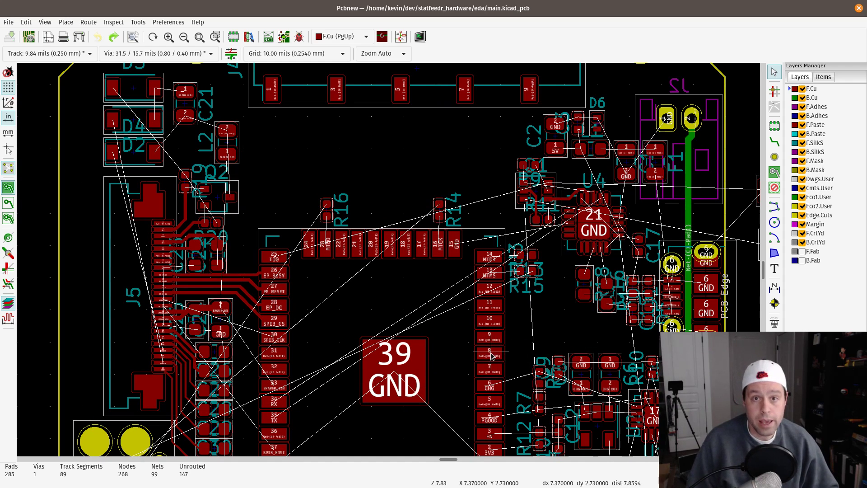
middle_drag(577, 336, 466, 272)
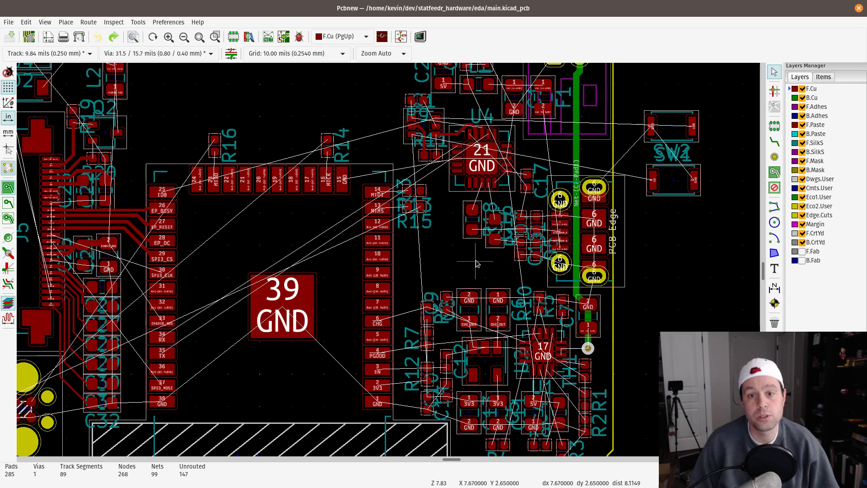
- Set the routing track width to 8.00 mils (0.203 mm) for the signal connection at resistor R16
middle_drag(442, 202, 439, 294)
middle_drag(161, 185, 220, 169)
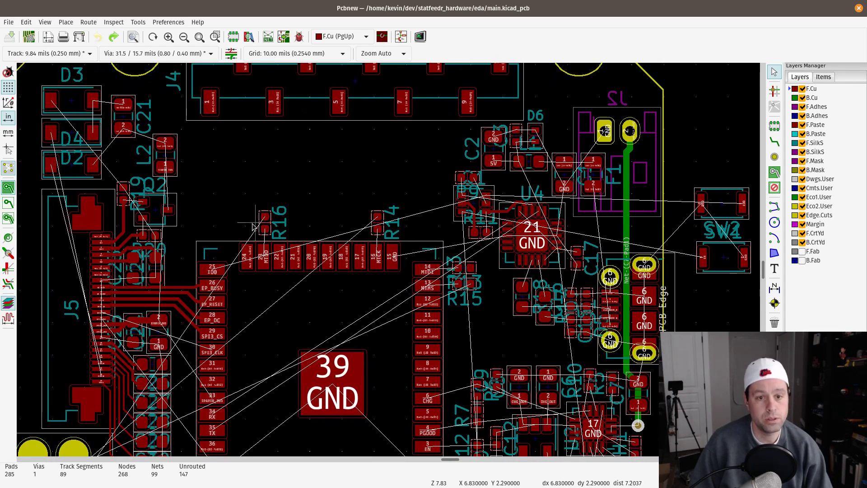
scroll(264, 229, up, 7)
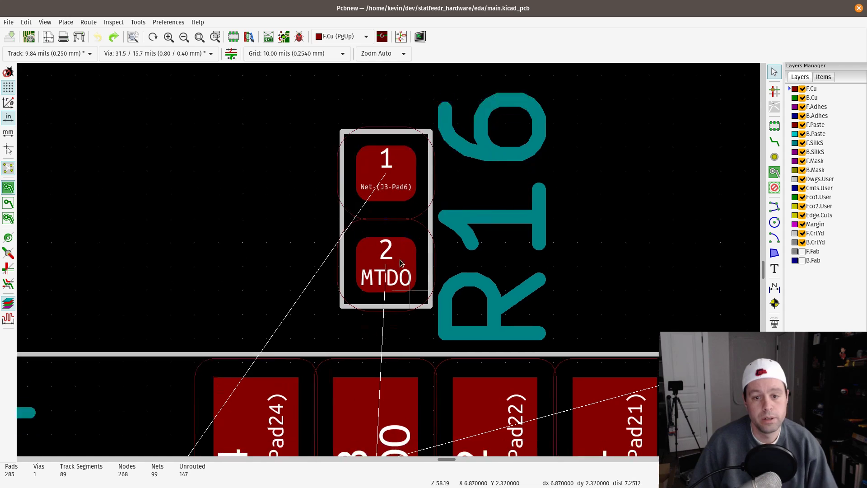
click(774, 143)
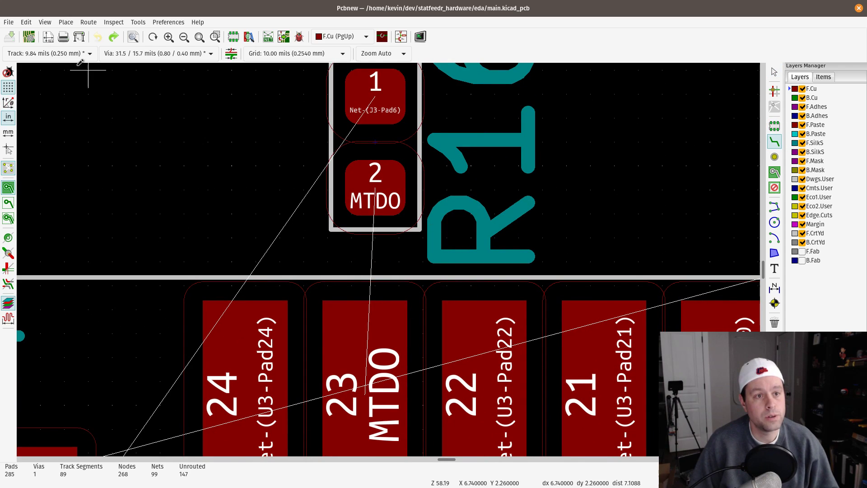
click(88, 54)
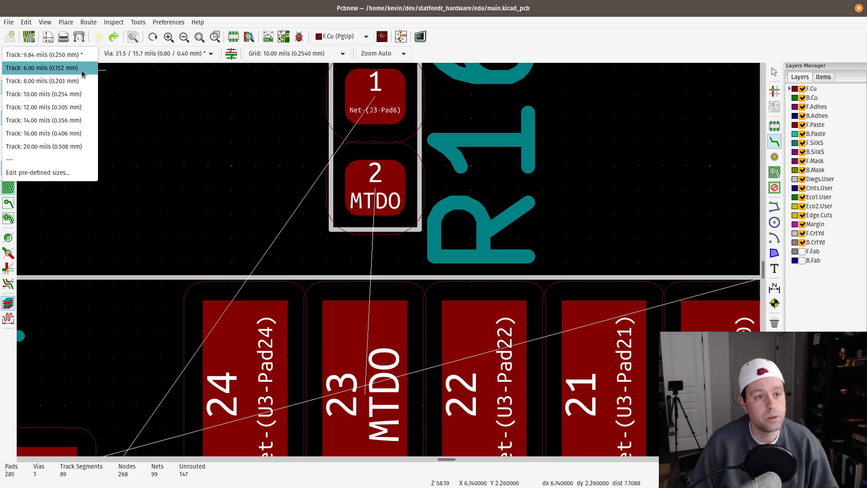
click(42, 81)
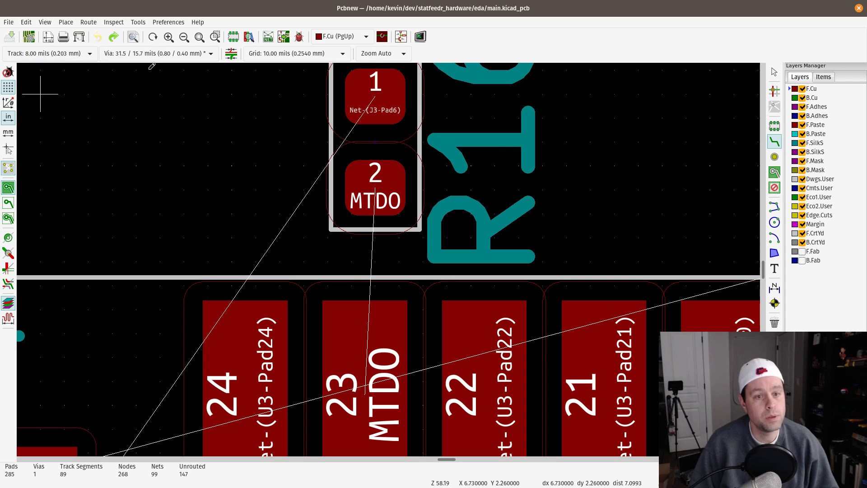
- Route an F.Cu track on the MTDO net from pad 23 of U3 to pad 2 of R16
click(368, 377)
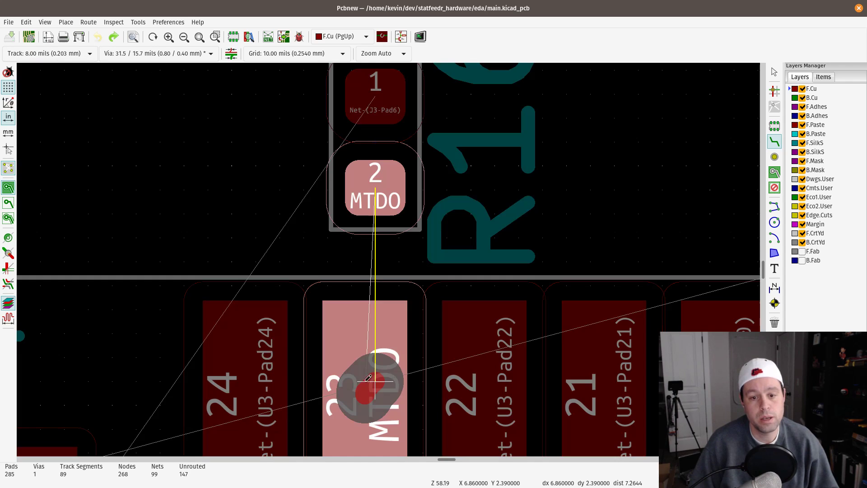
click(369, 194)
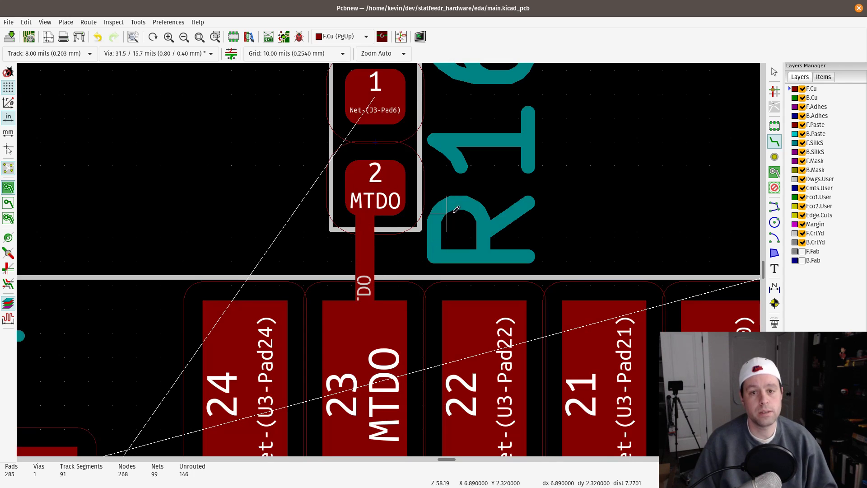
middle_drag(452, 217, 462, 317)
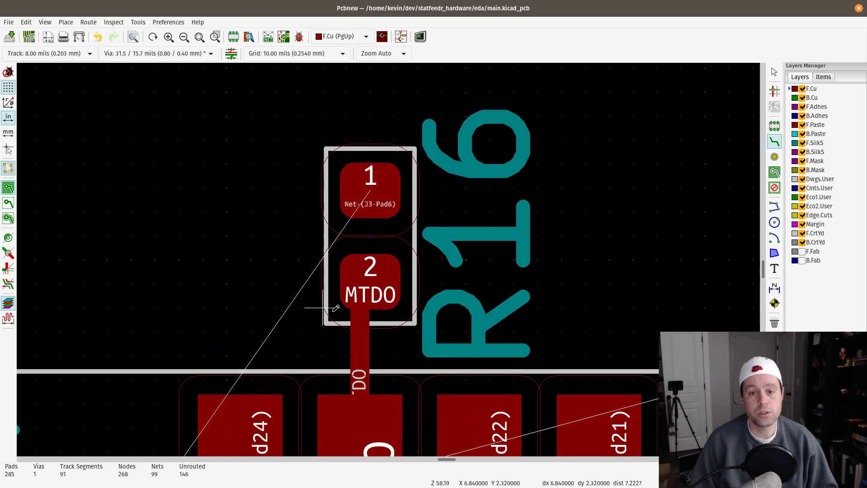
key(Escape)
key(Escape)
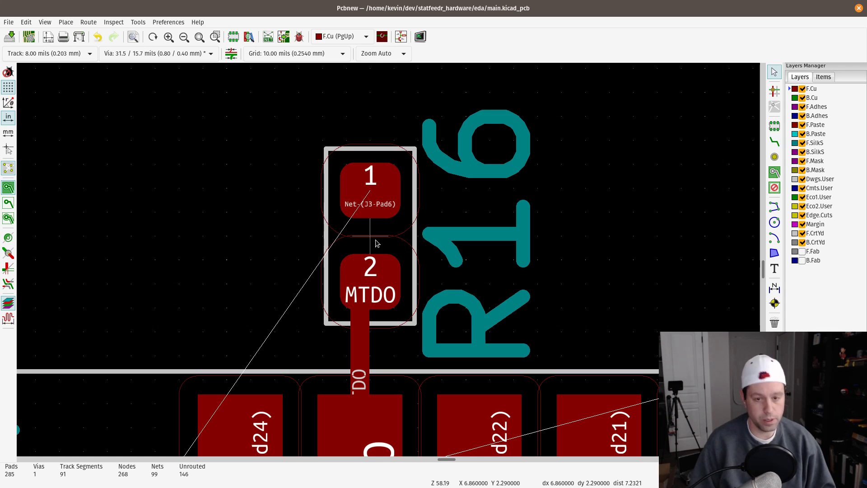
- Try moving R16 away from its MTDO track, and undo both the move and the track
click(377, 244)
drag(378, 244, 555, 167)
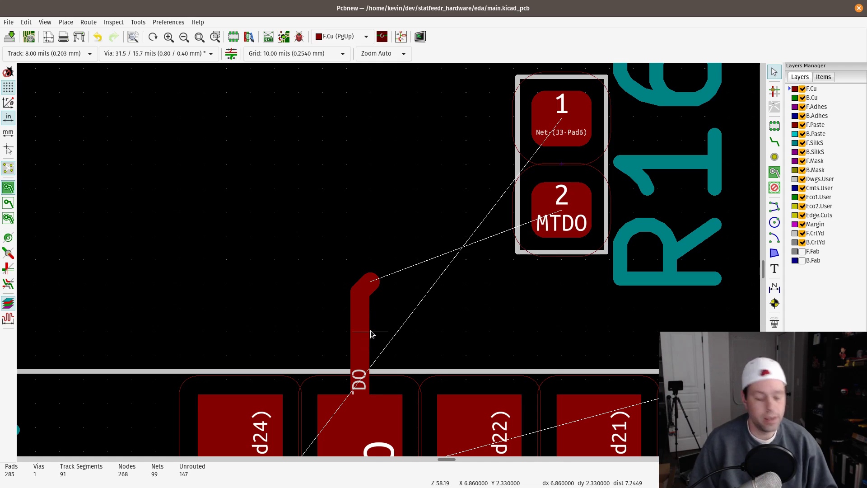
key(ctrl+z)
key(ctrl+z)
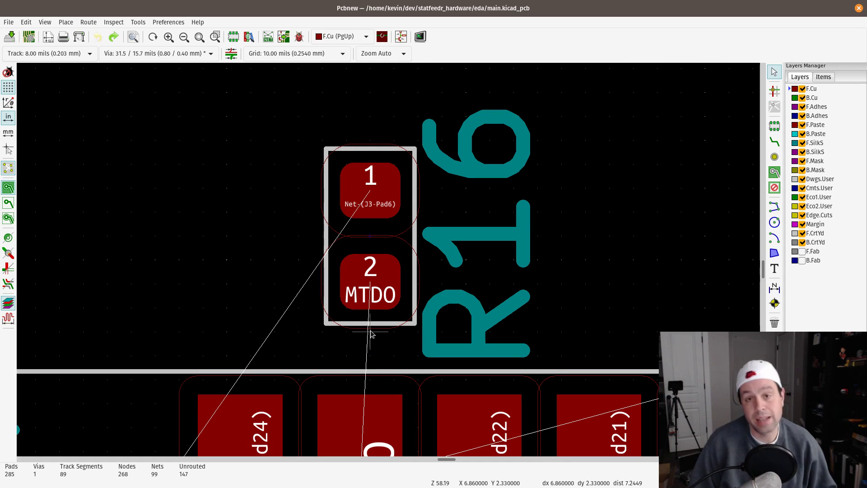
- Delete the short DTR track stub on pad 18 of U4, leaving the neighbouring RTS track in place
scroll(370, 333, down, 8)
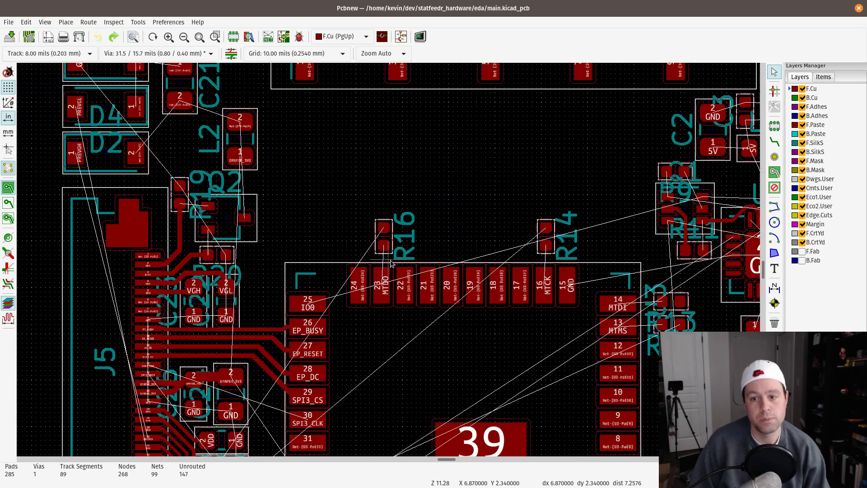
scroll(452, 325, down, 3)
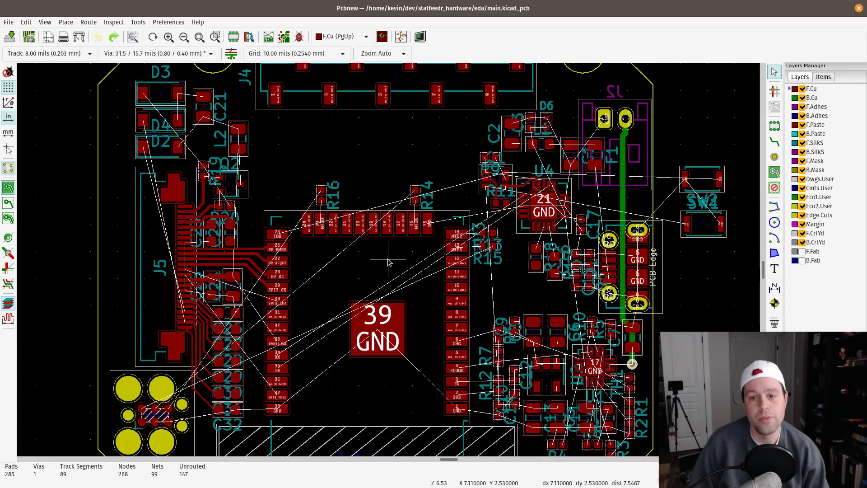
scroll(505, 220, up, 3)
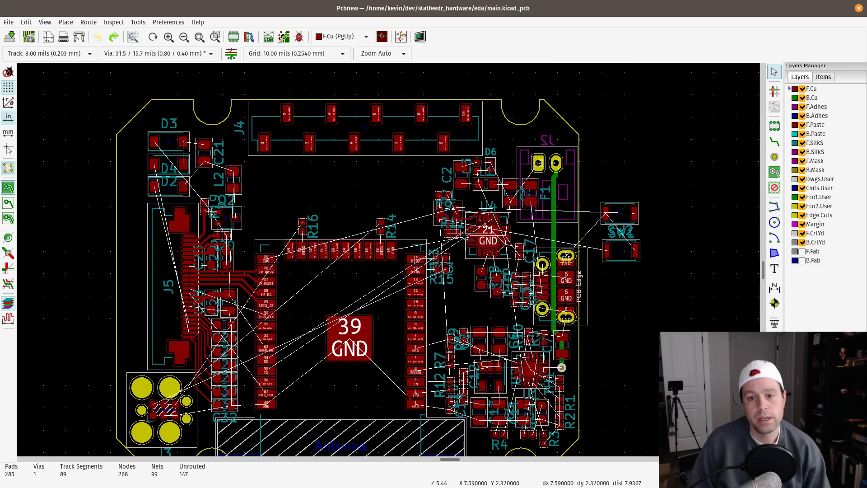
scroll(388, 263, up, 7)
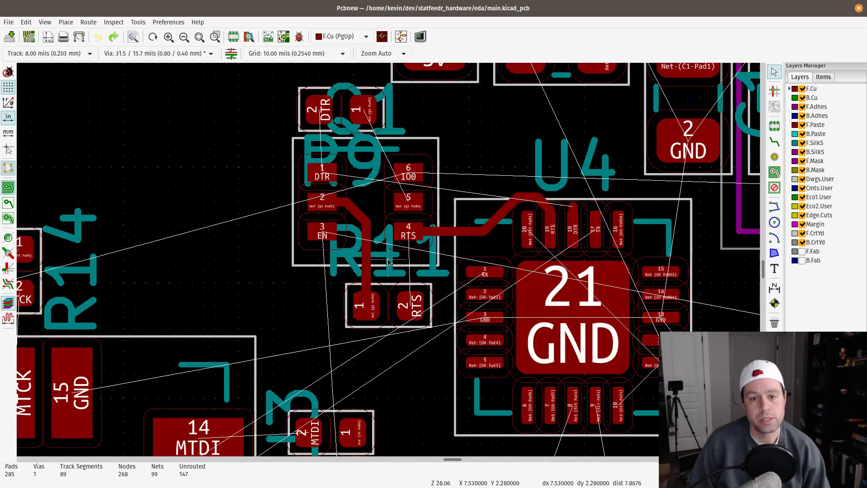
shift+scroll(339, 99, up, 3)
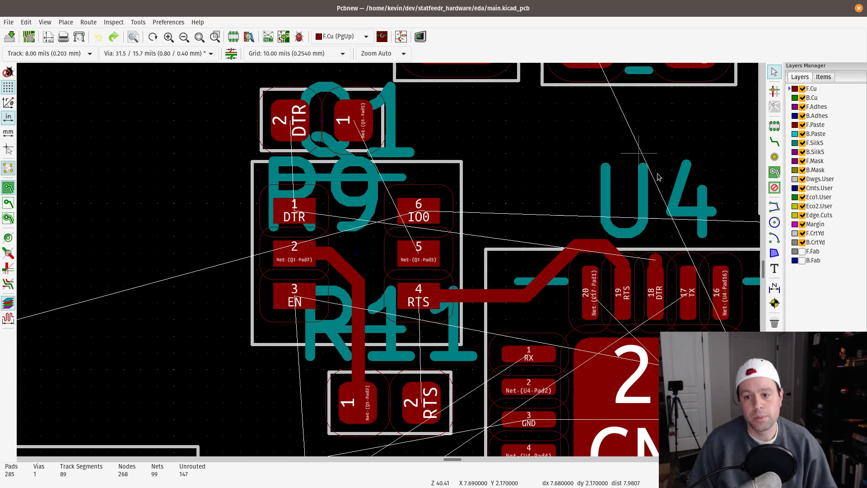
click(656, 266)
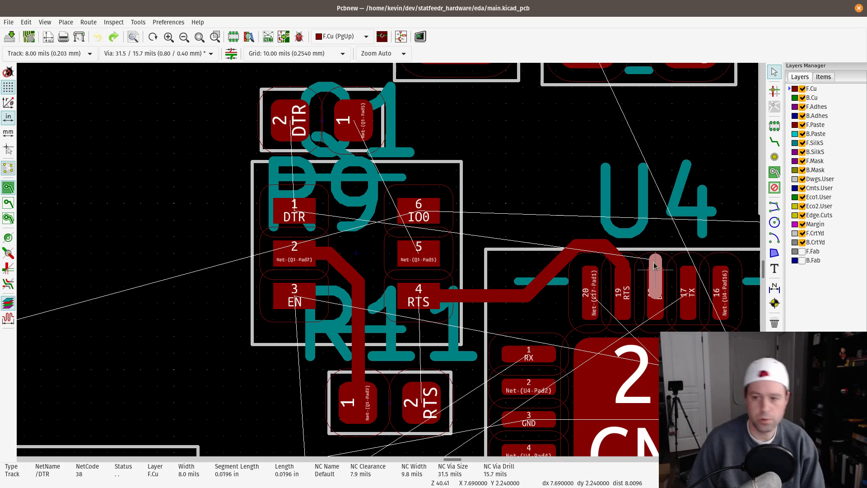
key(Delete)
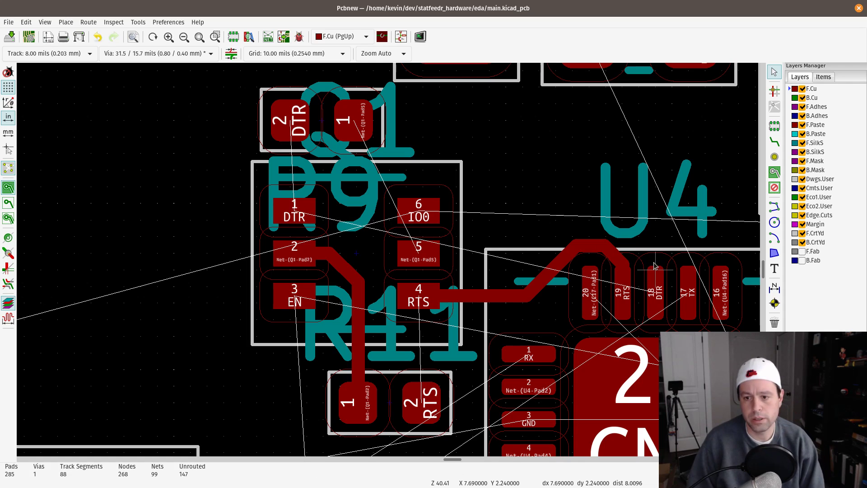
click(618, 269)
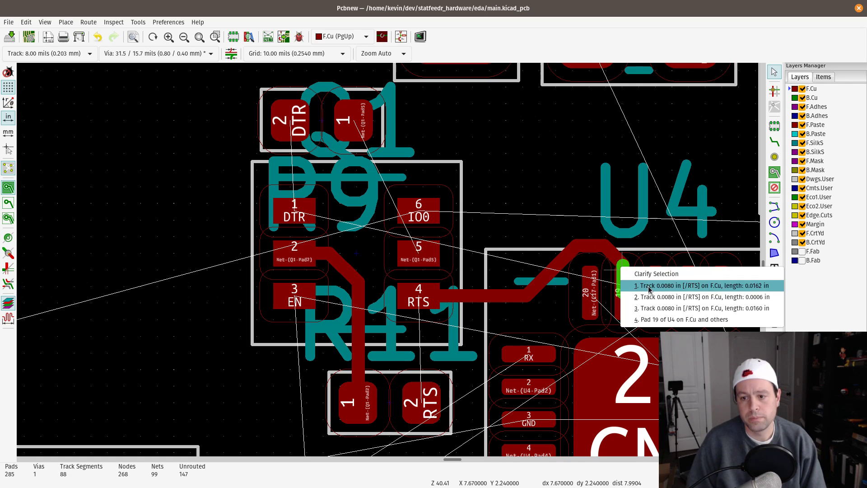
click(627, 164)
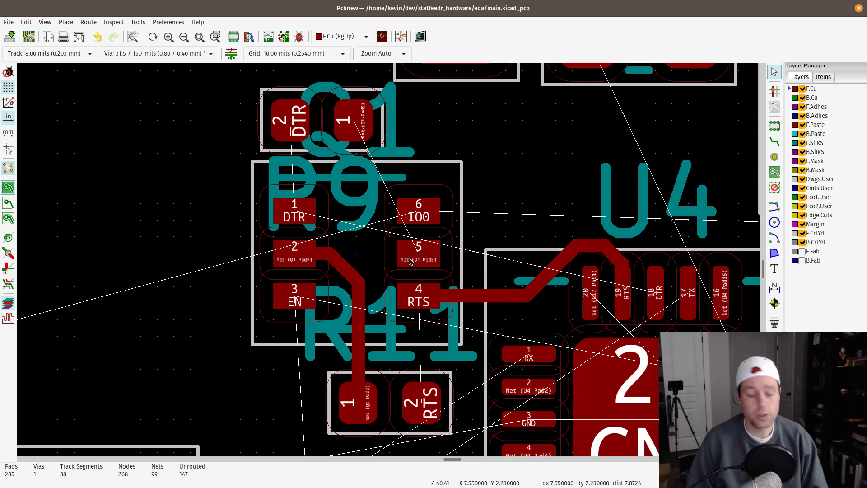
- Route an 8 mil F.Cu track on Net-(C21-Pad1) from pad 1 of C21 to pad 2 of diode D3
scroll(384, 273, down, 8)
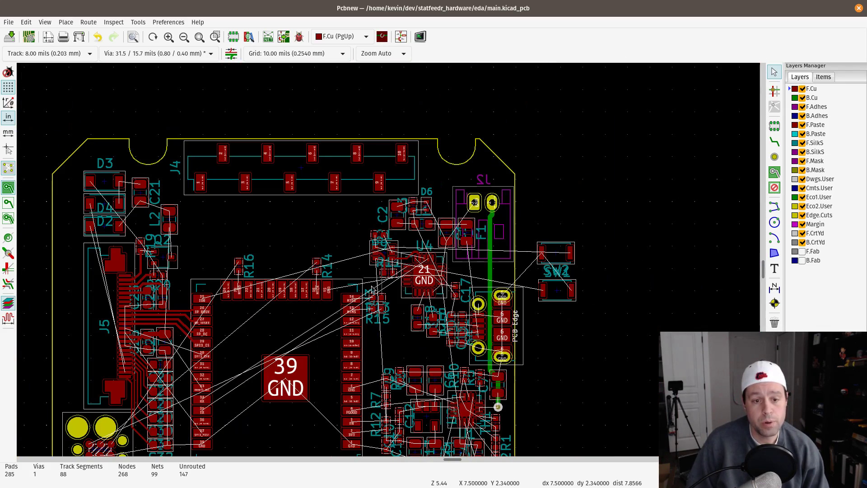
middle_drag(324, 351, 435, 290)
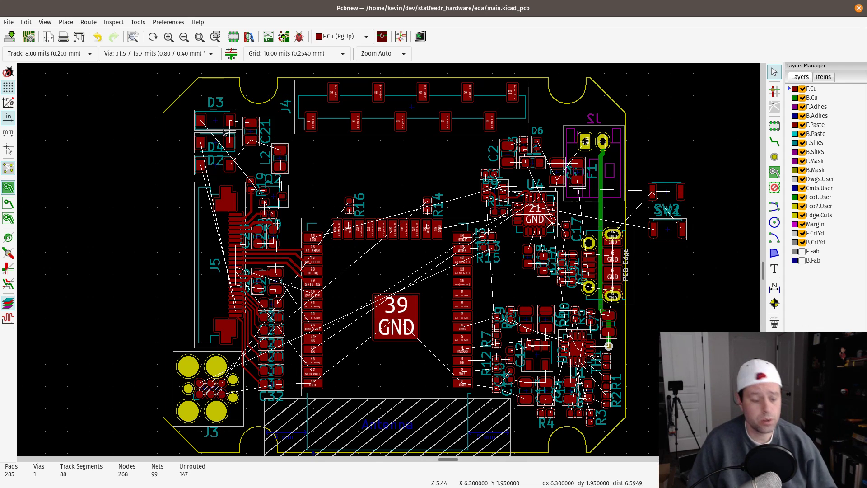
middle_drag(248, 128, 263, 146)
scroll(264, 149, up, 8)
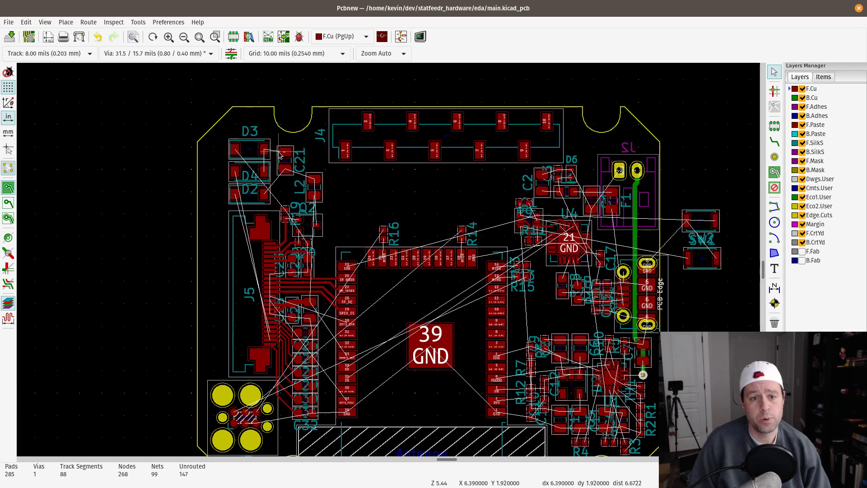
scroll(373, 252, up, 1)
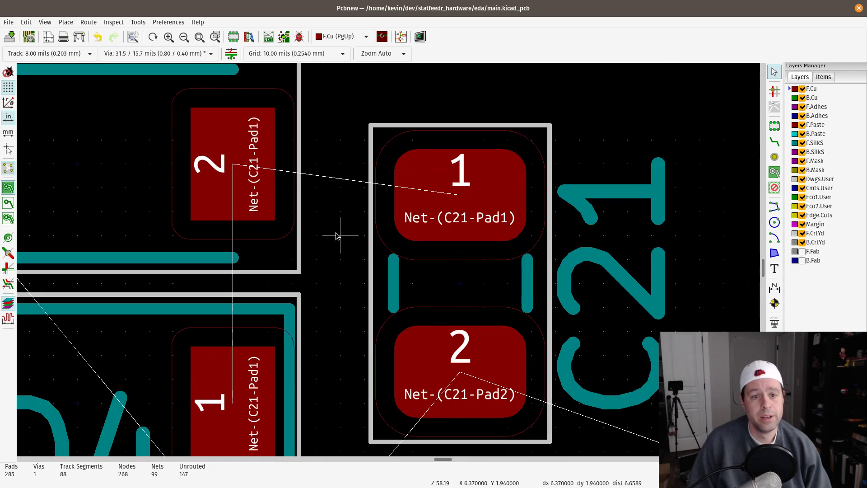
middle_drag(333, 231, 424, 317)
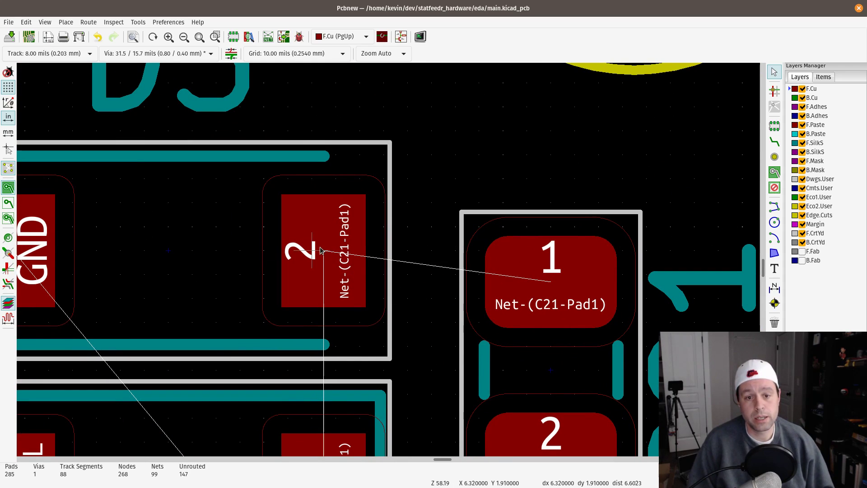
click(550, 287)
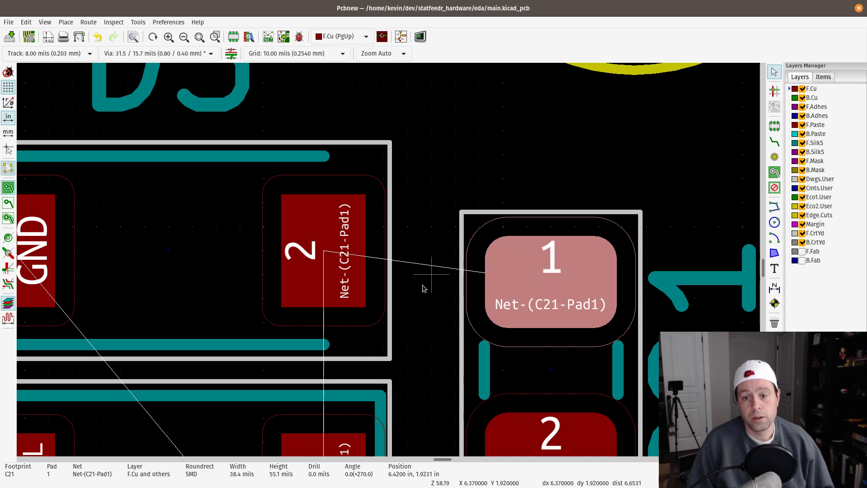
click(775, 142)
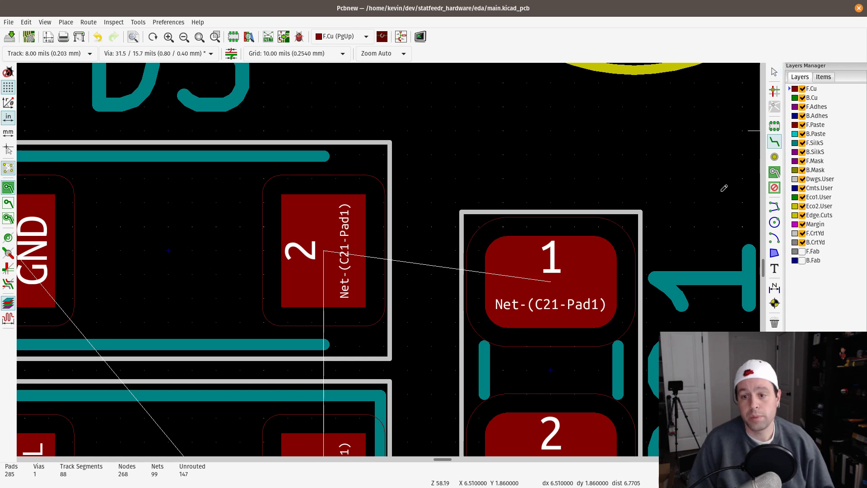
click(551, 282)
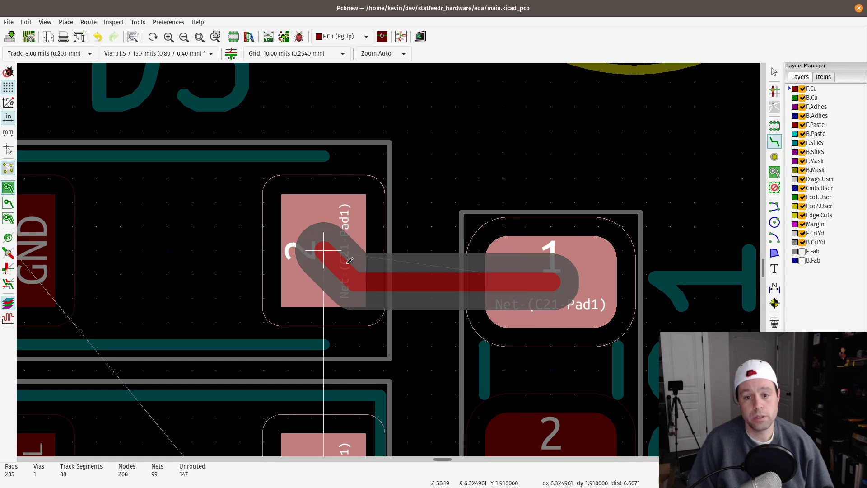
click(350, 260)
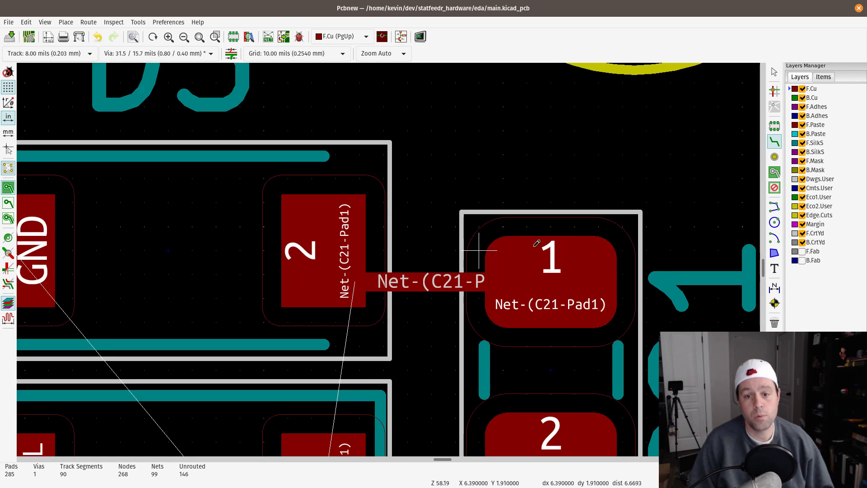
- Route a straight vertical F.Cu track from pad 2 of D3 to pad 1 of D4
scroll(431, 288, down, 2)
scroll(424, 250, down, 2)
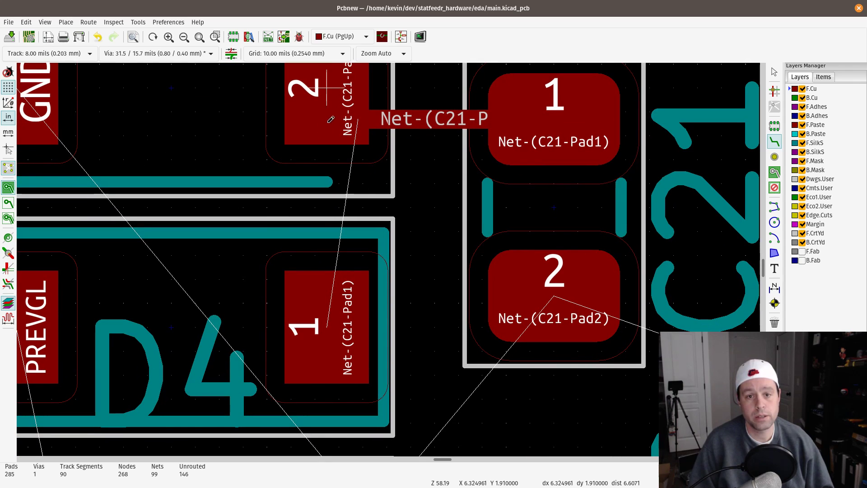
click(328, 103)
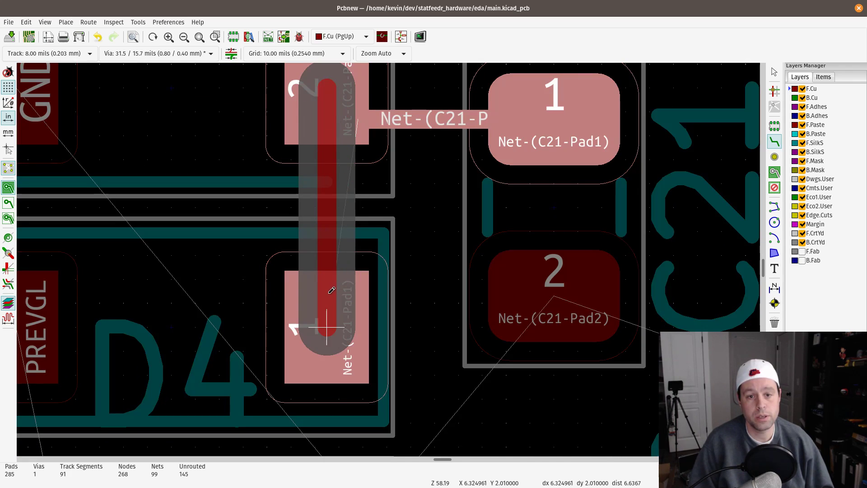
click(329, 294)
- Route an 8 mil F.Cu track on Net-(C21-Pad2) from pad 2 of C21 to pad 2 of diode D2
middle_drag(415, 291, 470, 354)
scroll(470, 355, down, 3)
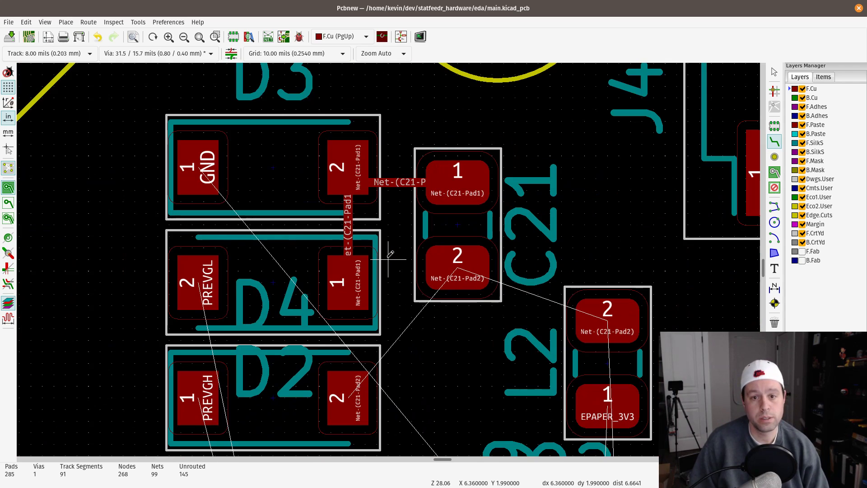
middle_drag(447, 372, 432, 287)
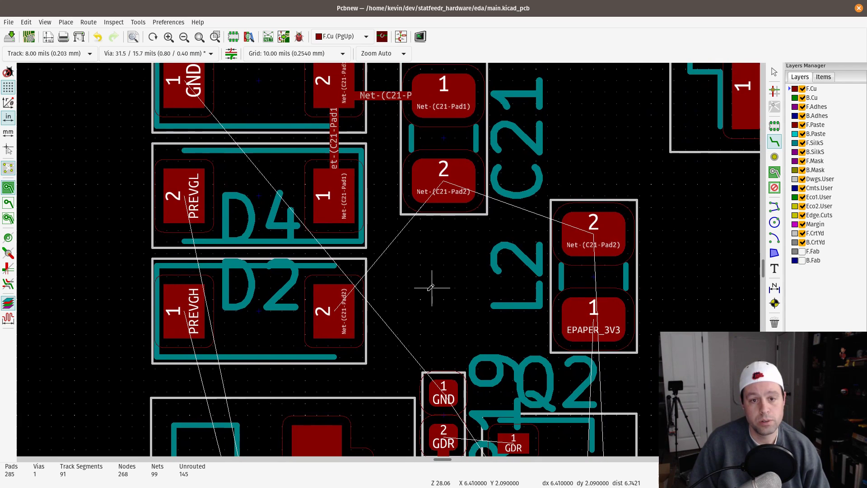
click(442, 179)
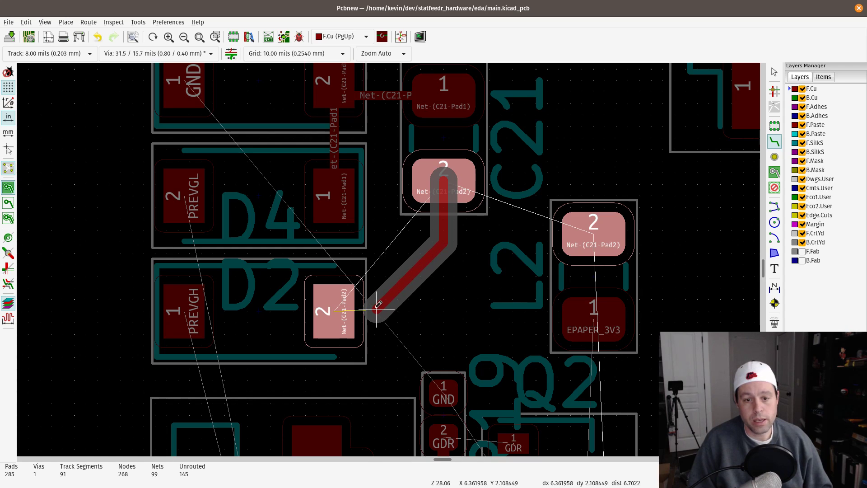
click(377, 309)
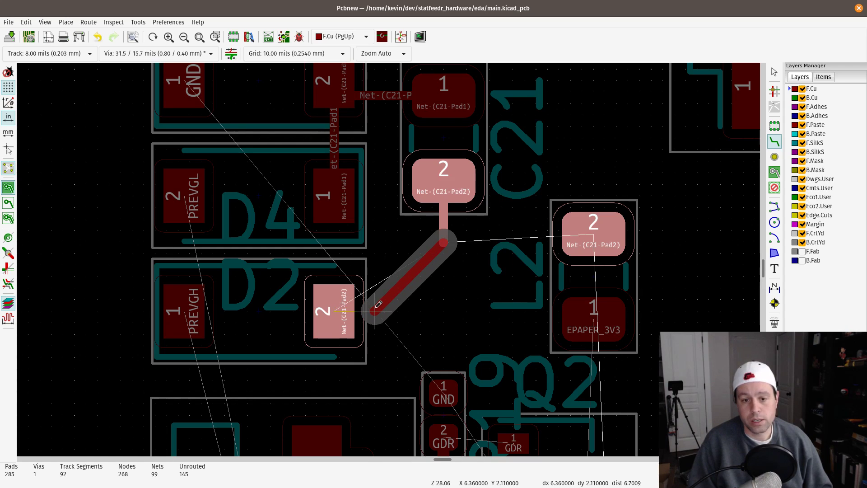
click(351, 307)
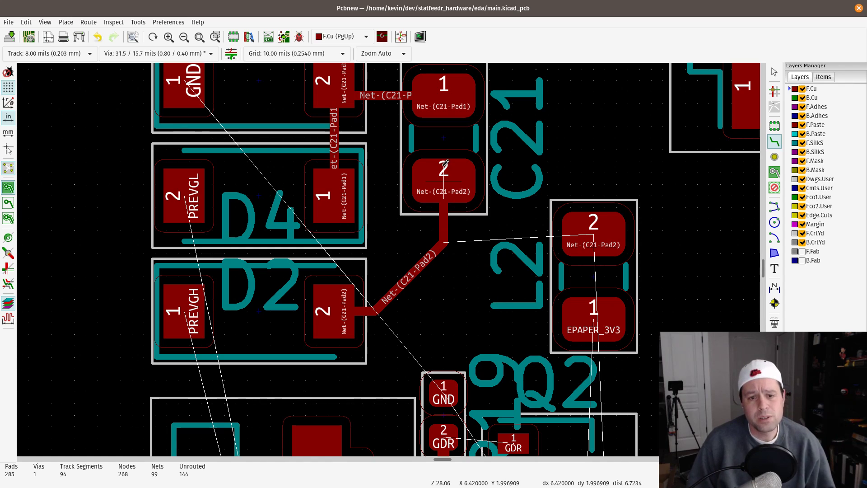
- Try routing a track from pad 2 of L2 to the bend in the C21–D2 track, and undo it
mouse_move(465, 316)
middle_down()
mouse_move(477, 139)
mouse_move(509, 274)
mouse_move(465, 309)
mouse_move(461, 330)
middle_up()
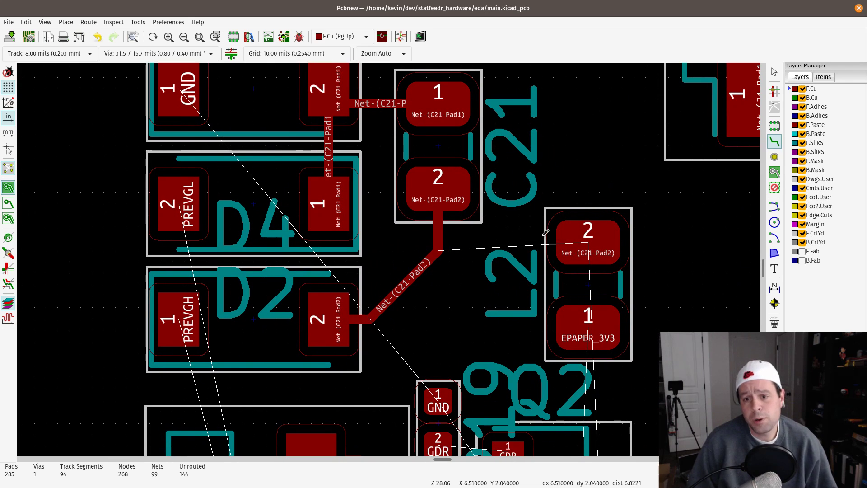
click(588, 243)
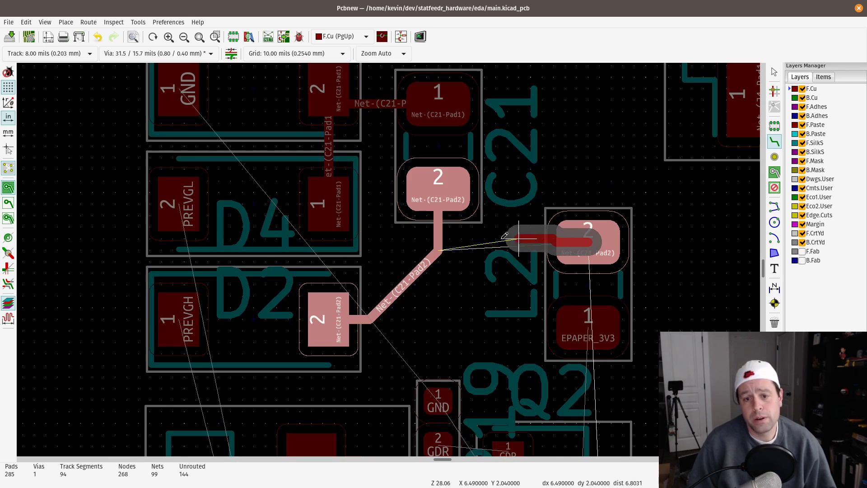
click(439, 248)
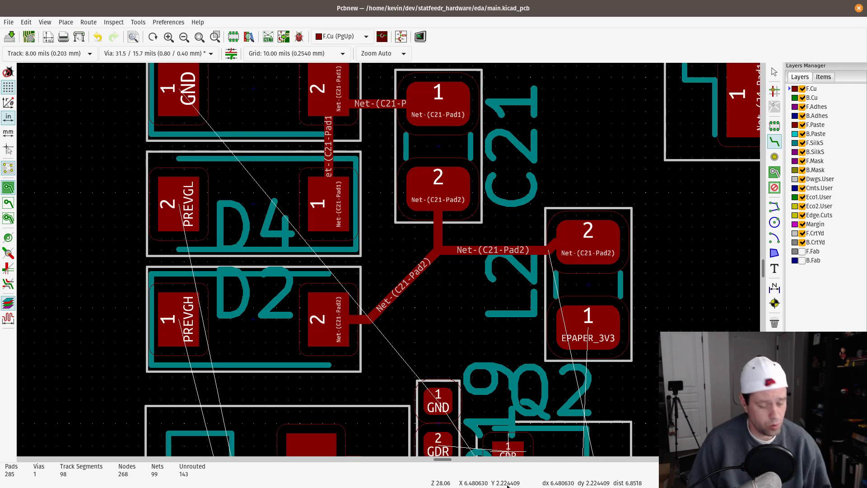
key(ctrl+z)
- Route an 8 mil F.Cu track from pad 2 of L2 directly to pad 2 of C21
click(595, 238)
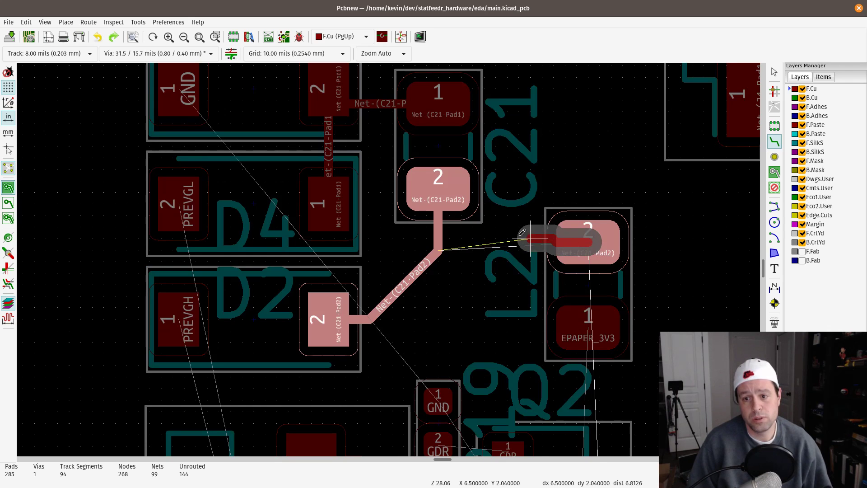
click(436, 185)
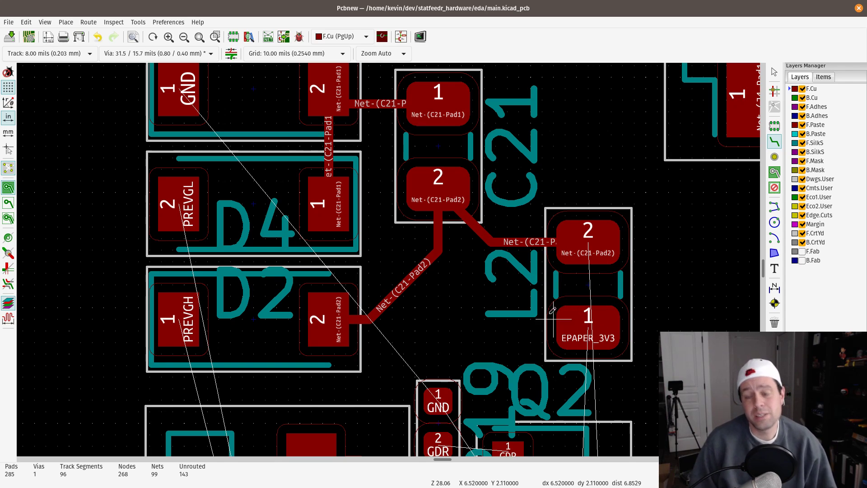
- Route a short 8 mil F.Cu track on the GDR net from pad 2 of R19 to pad 1 of Q2
mouse_move(482, 349)
middle_down()
mouse_move(437, 205)
mouse_move(458, 304)
mouse_move(436, 189)
mouse_move(459, 291)
middle_up()
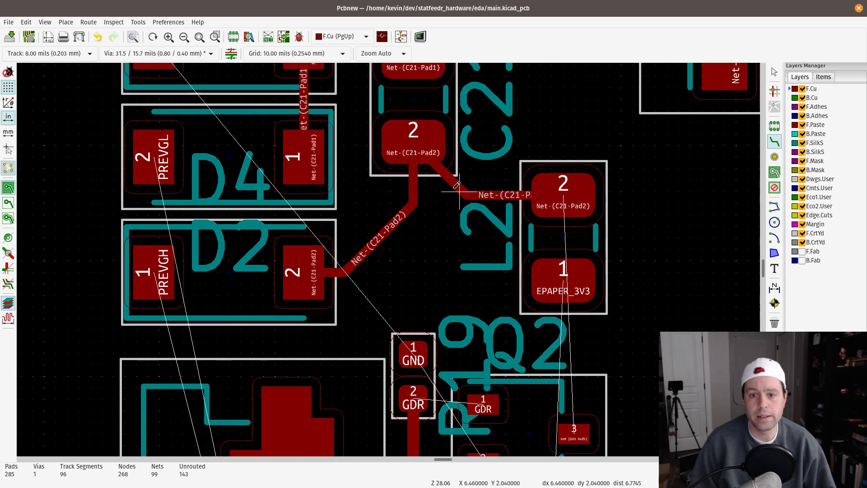
middle_drag(487, 424, 449, 265)
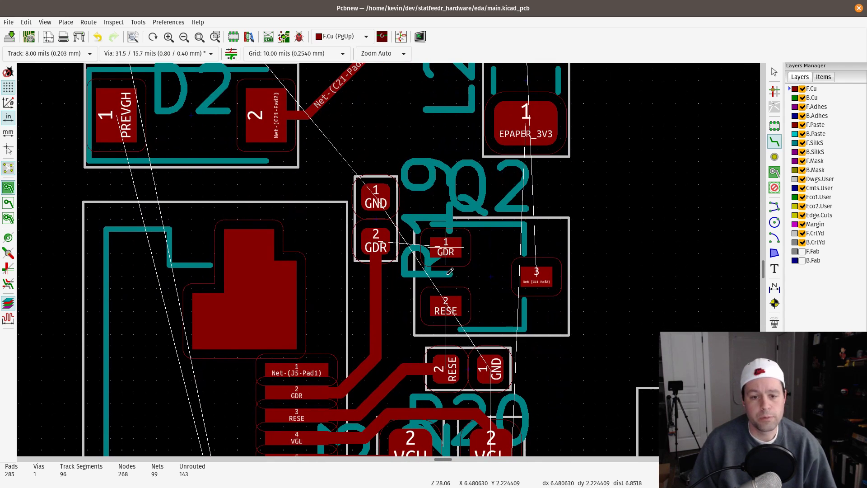
click(376, 242)
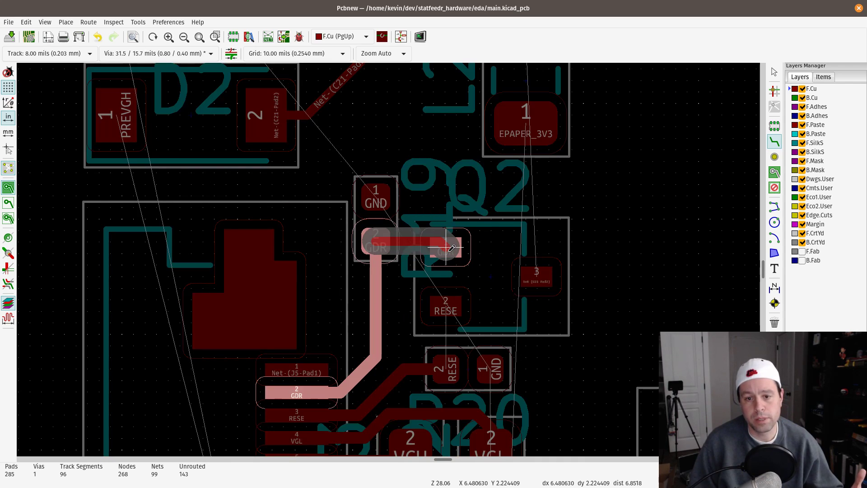
click(452, 247)
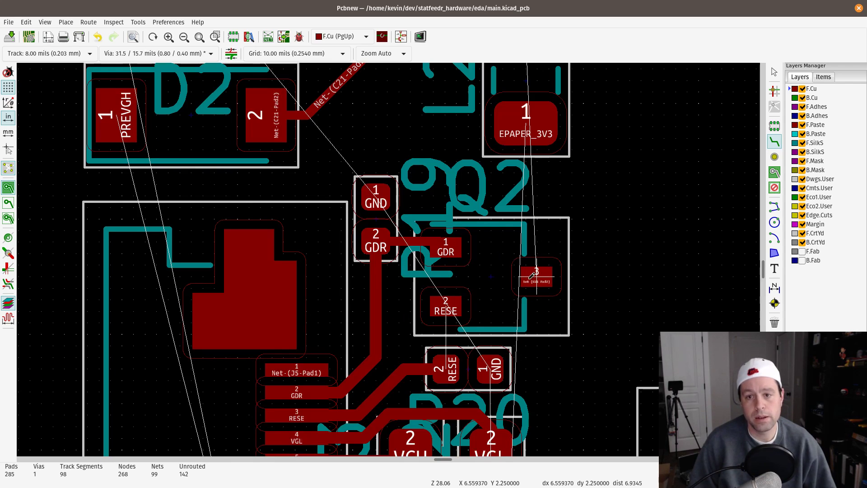
middle_drag(638, 183, 565, 271)
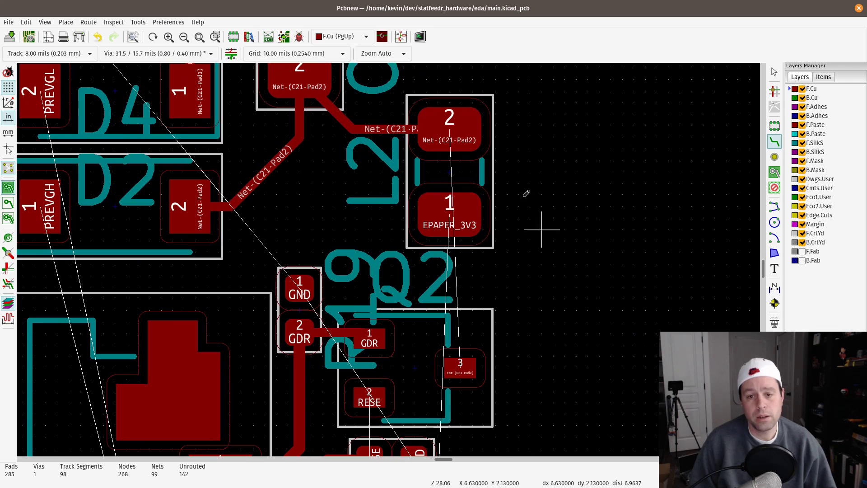
click(452, 363)
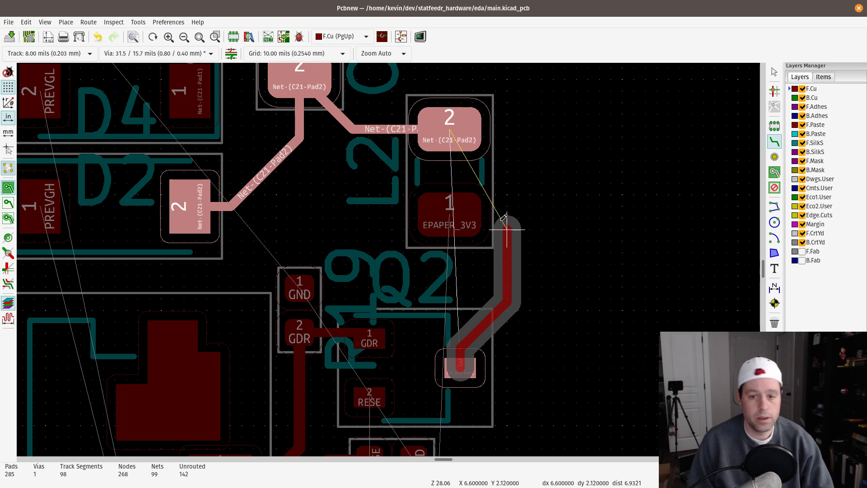
scroll(515, 234, up, 3)
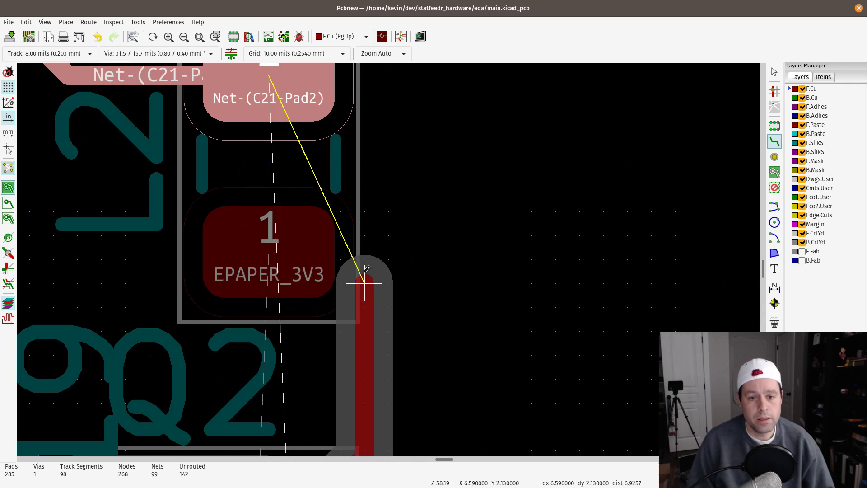
key(Escape)
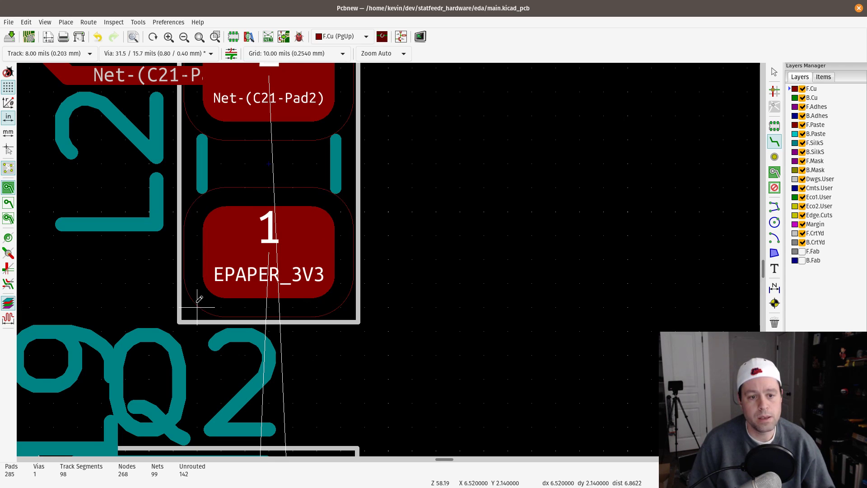
middle_drag(436, 355, 437, 201)
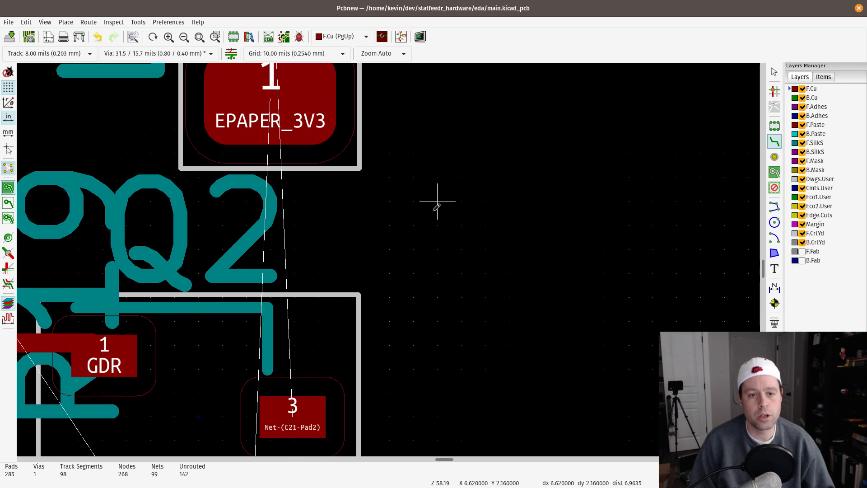
click(309, 416)
middle_drag(272, 81, 272, 239)
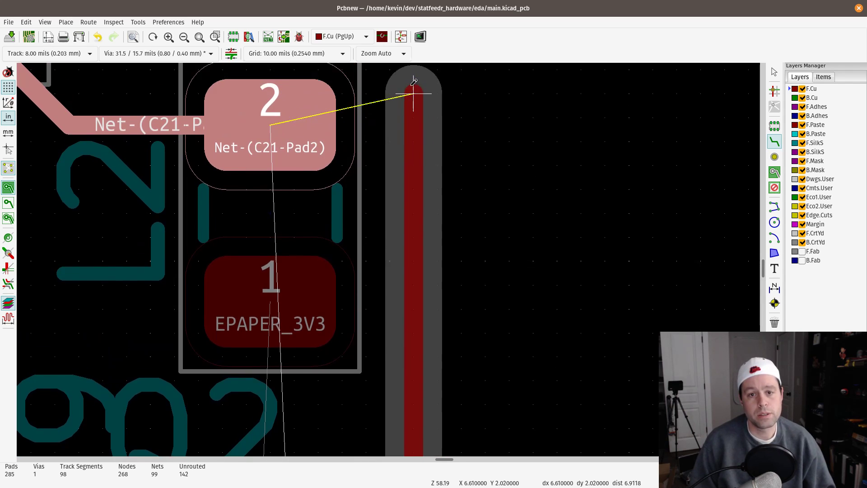
scroll(452, 255, down, 5)
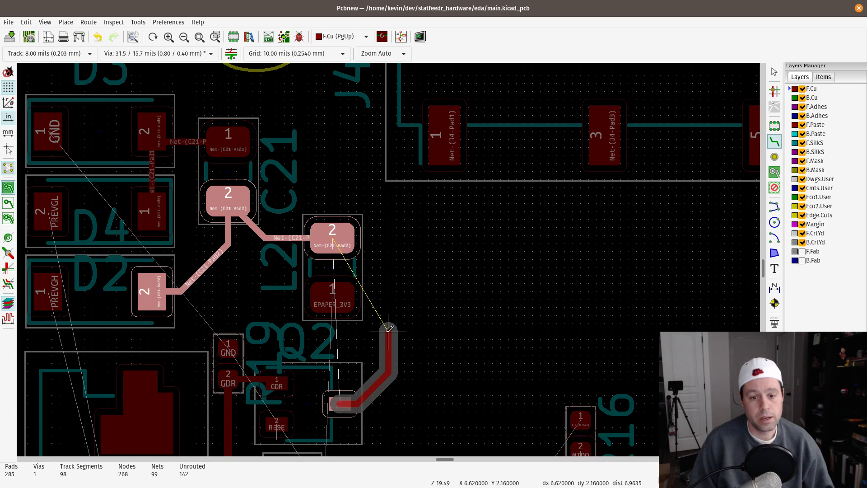
middle_drag(389, 328, 389, 233)
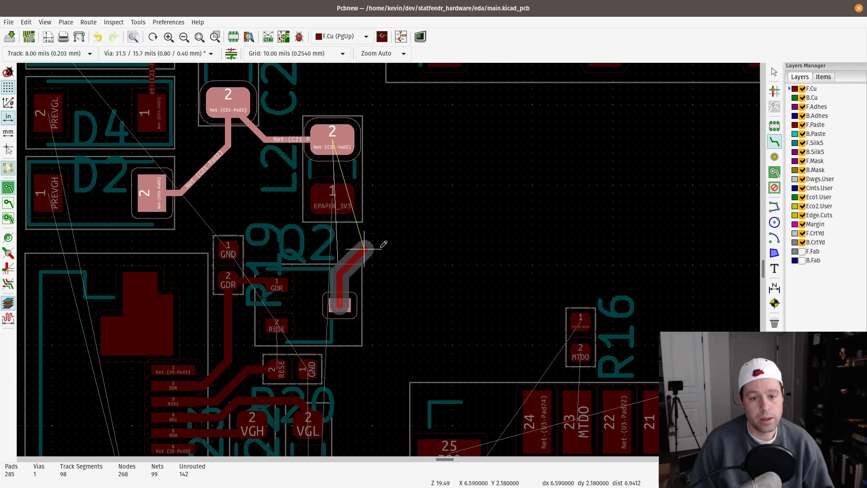
scroll(397, 246, down, 2)
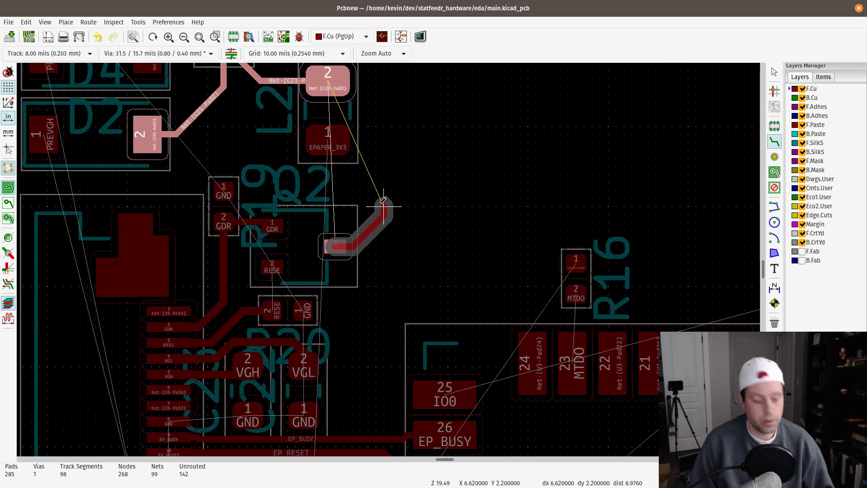
scroll(389, 255, up, 1)
scroll(389, 255, down, 1)
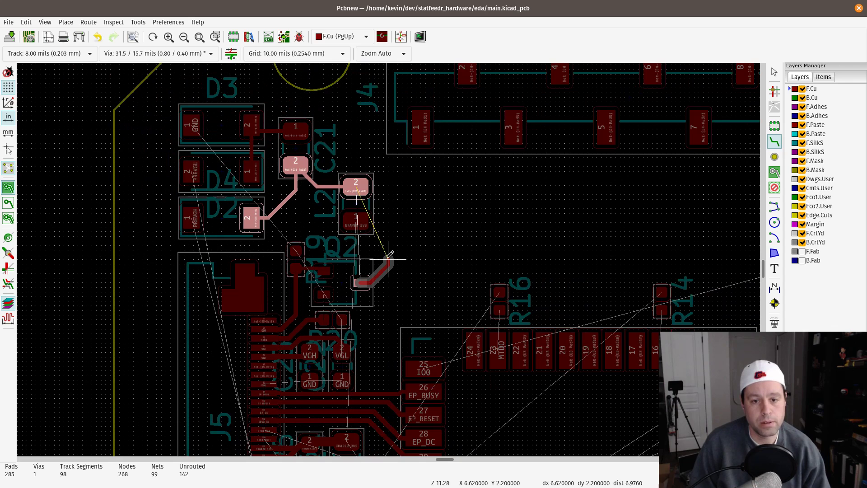
scroll(388, 259, up, 2)
key(Escape)
- Examine the unrouted EPAPER_3V3 connections between pad 1 of L2, connector J5, its capacitors and pad 33 of U3
scroll(388, 271, up, 2)
shift+scroll(388, 294, up, 1)
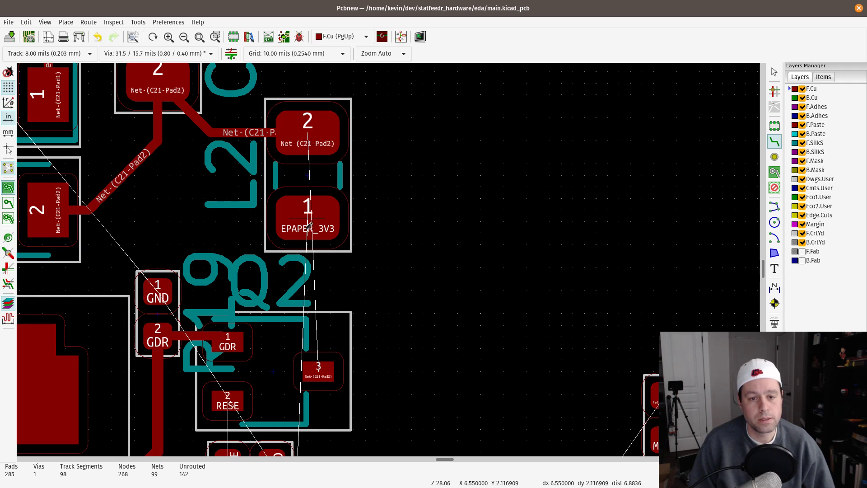
shift+scroll(359, 277, down, 6)
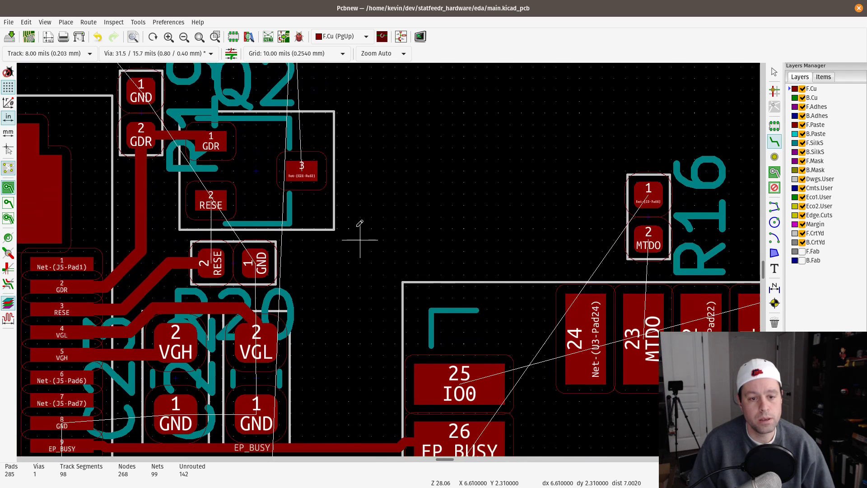
shift+scroll(360, 107, down, 1)
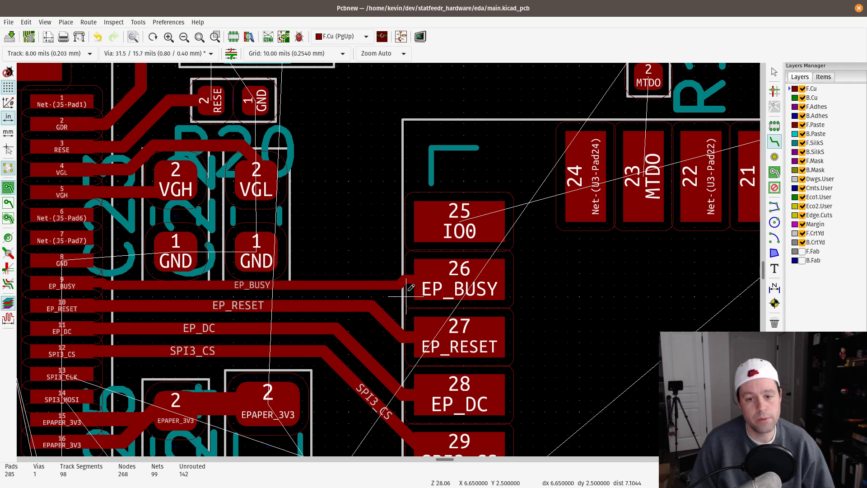
shift+scroll(346, 361, down, 3)
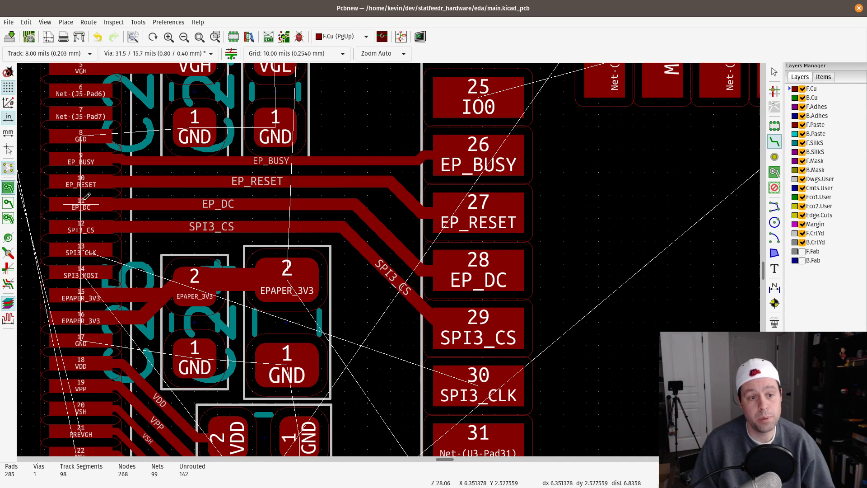
scroll(120, 227, down, 1)
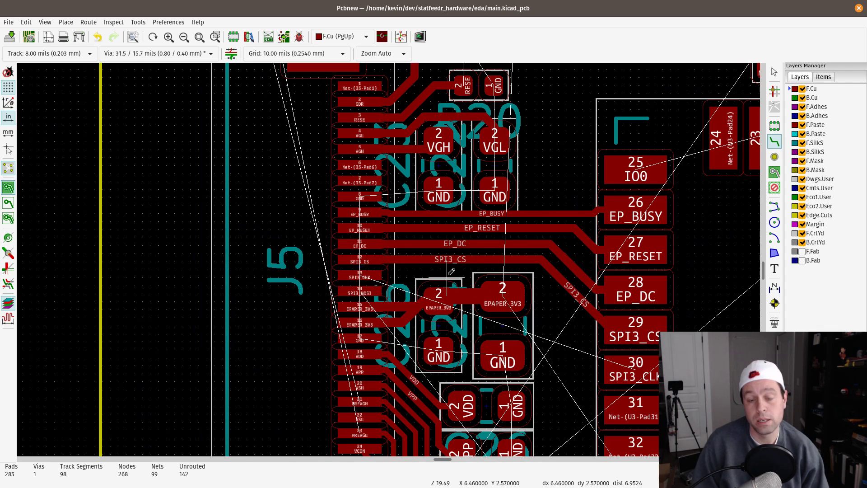
middle_drag(561, 368, 429, 255)
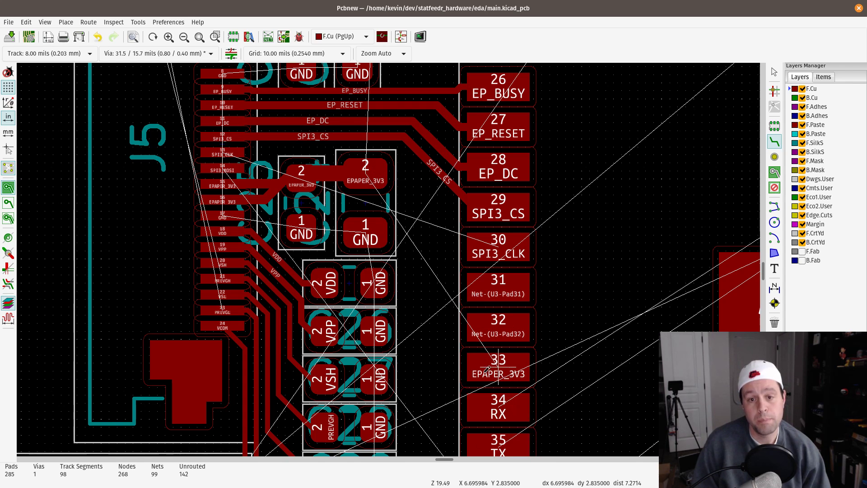
middle_drag(401, 186, 464, 432)
middle_drag(469, 218, 485, 333)
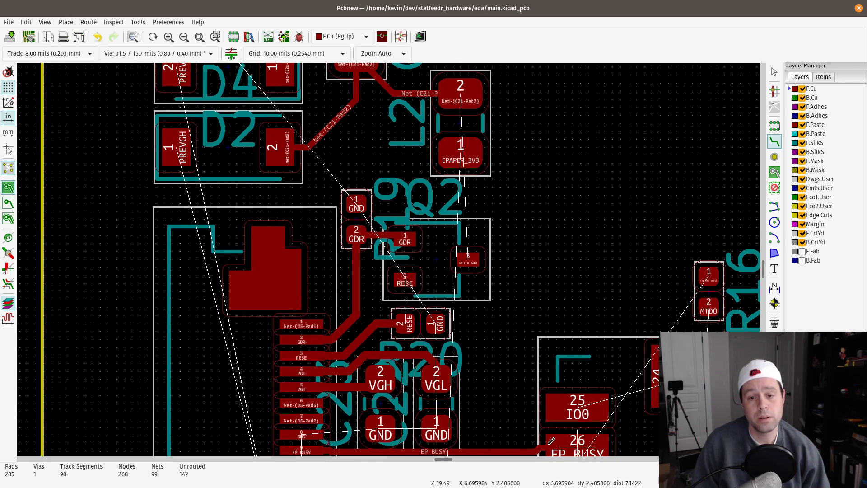
middle_drag(499, 407, 460, 177)
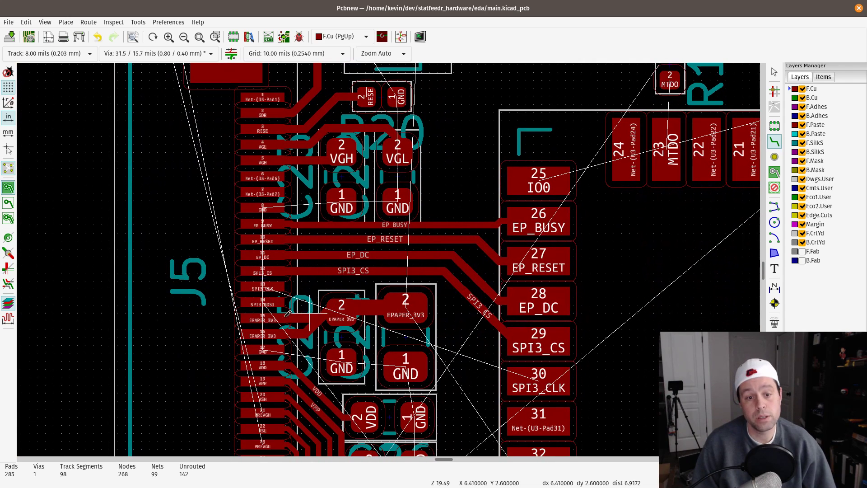
middle_drag(252, 283, 304, 473)
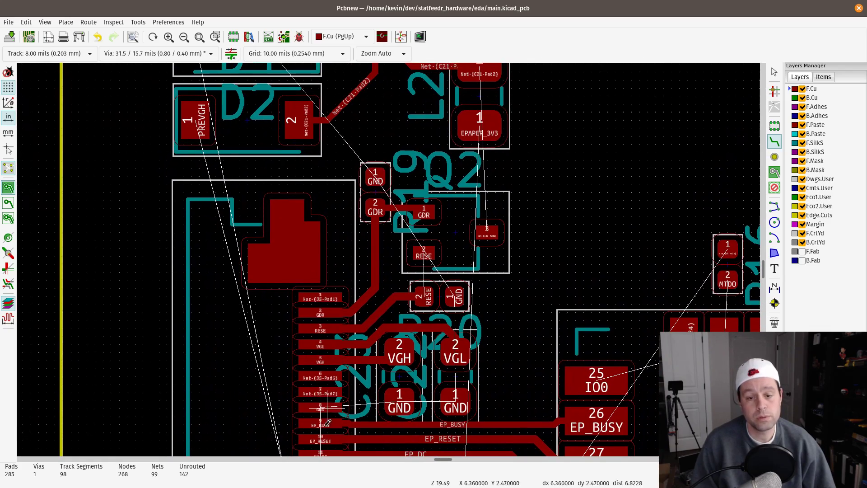
- Route an 8 mil F.Cu track on the EPAPER_3V3 net from pad 15 of J5 around its outer side to pad 1 of L2
middle_drag(58, 453, 322, 423)
middle_drag(481, 400, 296, 184)
scroll(416, 289, up, 3)
scroll(390, 255, up, 1)
click(340, 284)
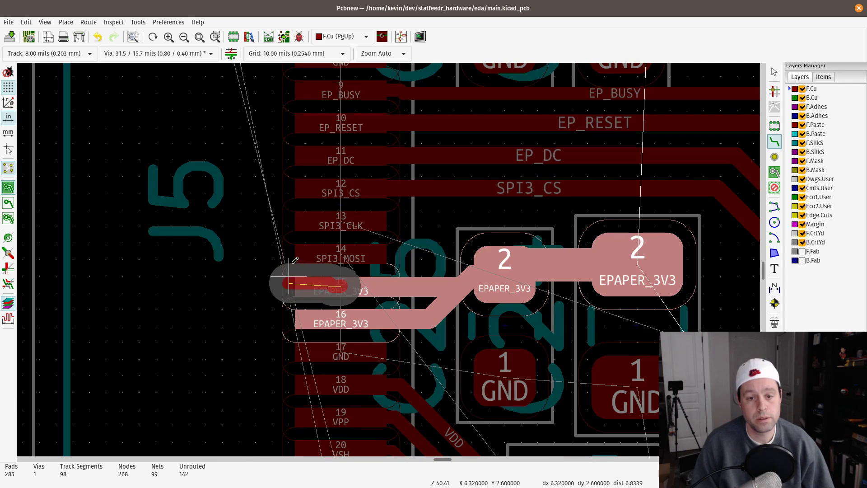
scroll(273, 205, down, 4)
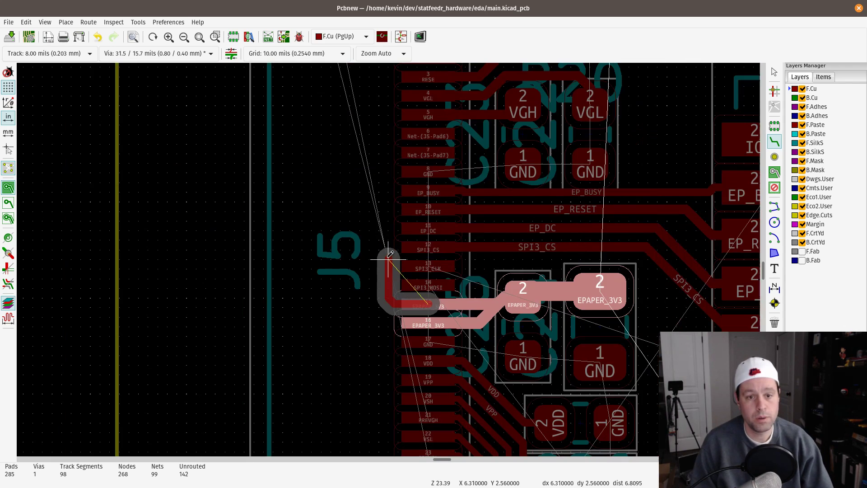
middle_drag(374, 272, 349, 404)
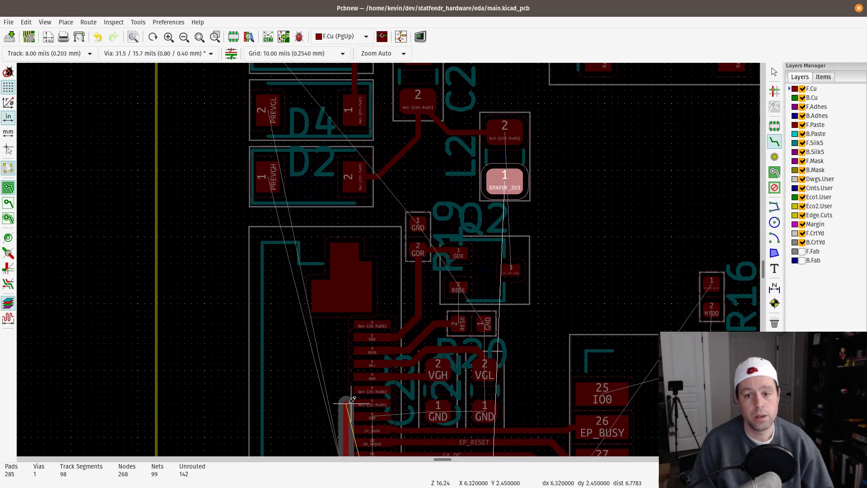
click(500, 178)
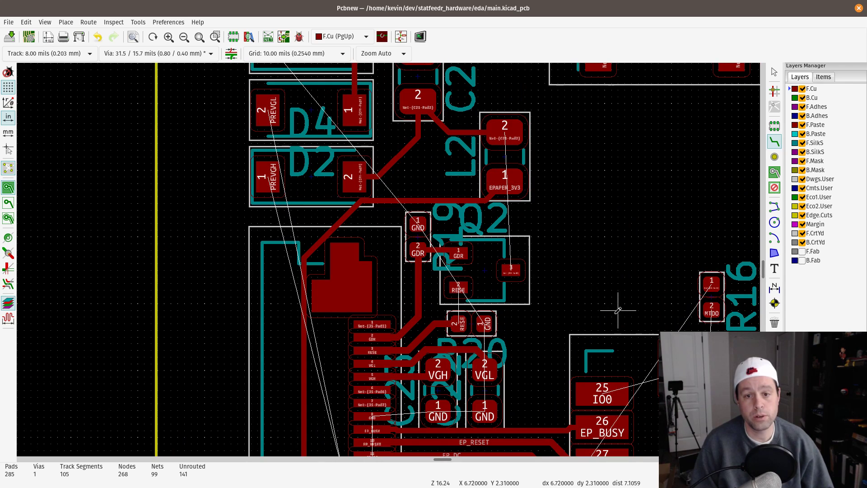
- Route an 8 mil F.Cu track on the PREVGL net from pad 23 of J5 to pad 2 of D4
middle_drag(593, 310, 601, 333)
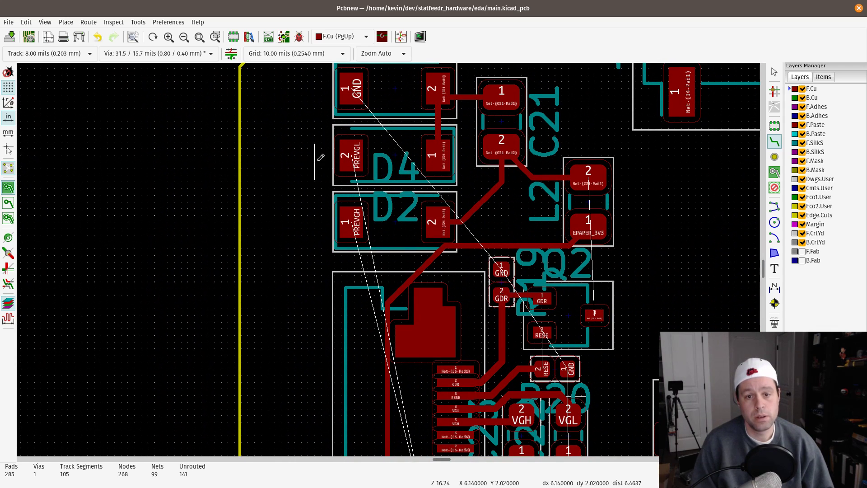
middle_drag(351, 392, 277, 9)
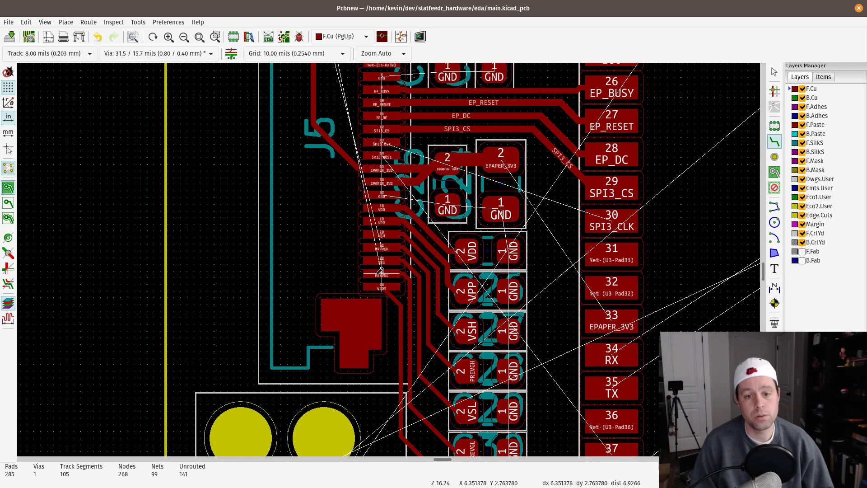
click(381, 271)
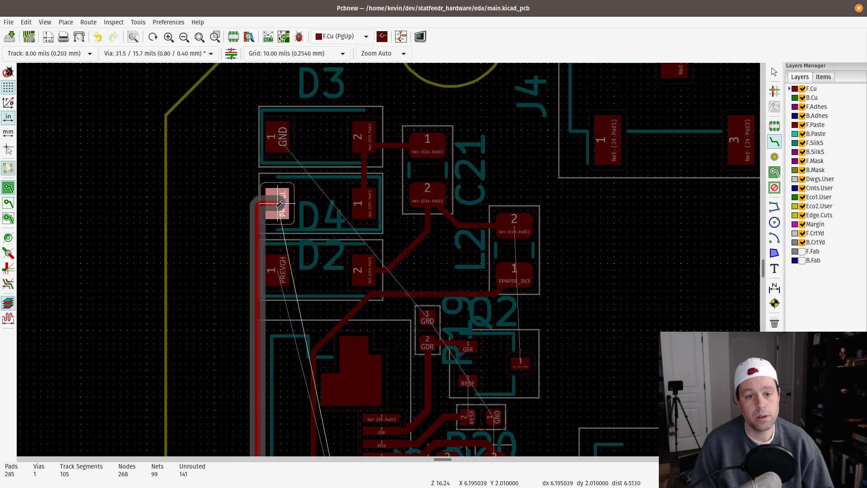
click(280, 204)
- Route an 8 mil F.Cu track on the PREVGH net from pad 21 of J5 to pad 1 of D2
middle_drag(274, 437, 219, 181)
click(321, 421)
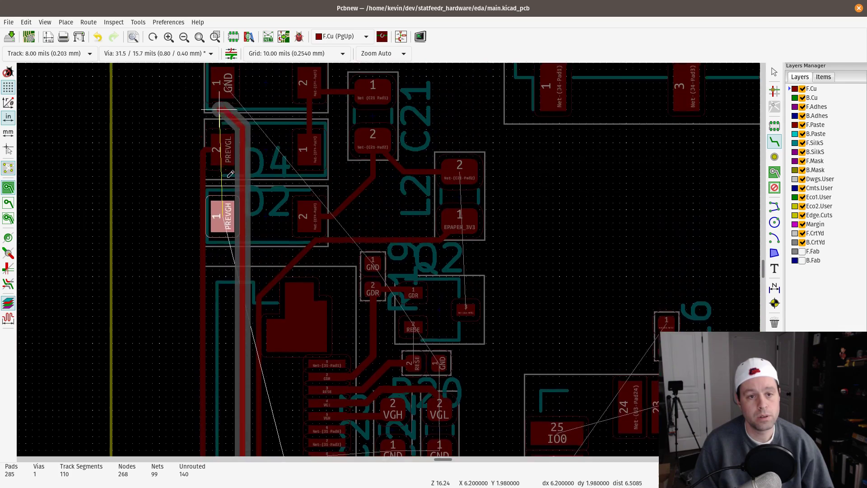
click(222, 218)
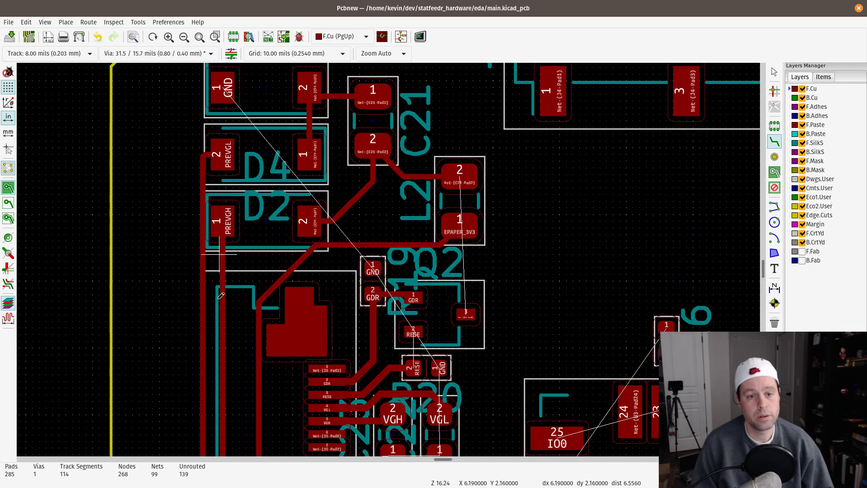
- Examine the new tracks around J5 and the unrouted SPI3_CLK and SPI3_MOSI connections between J5 and U3
middle_drag(175, 397, 124, 148)
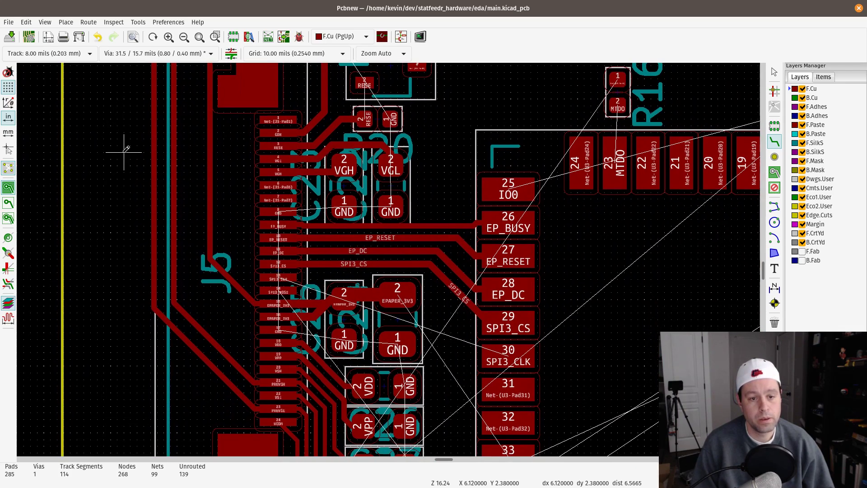
middle_drag(236, 185, 212, 437)
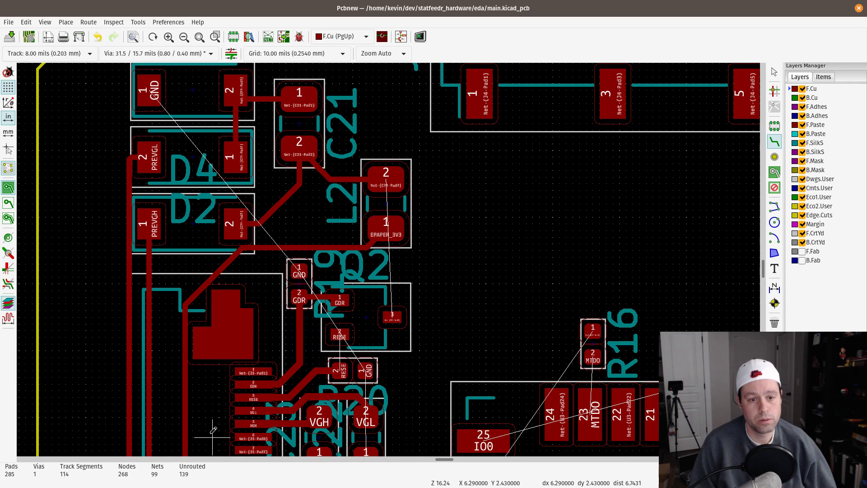
middle_drag(212, 437, 183, 186)
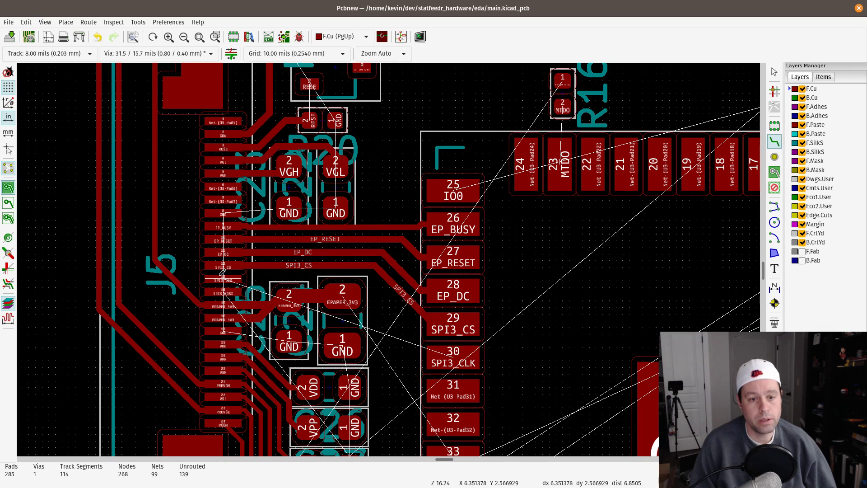
middle_drag(231, 303, 244, 300)
scroll(244, 300, up, 4)
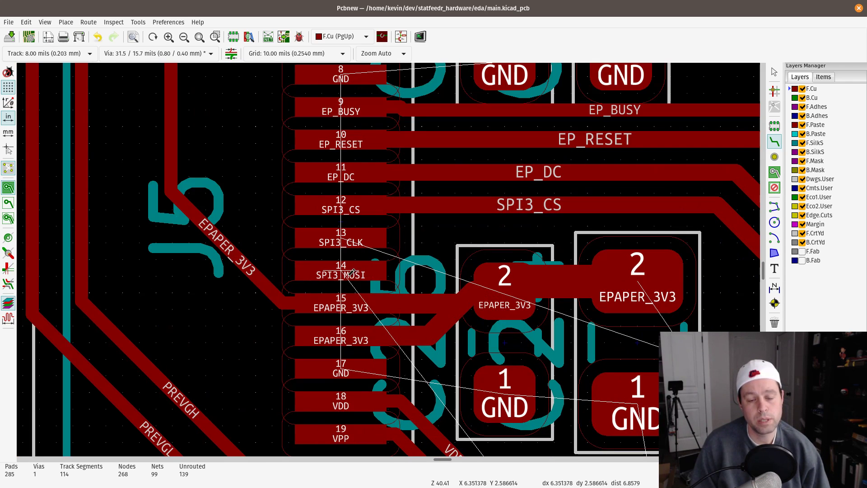
middle_drag(341, 276, 239, 277)
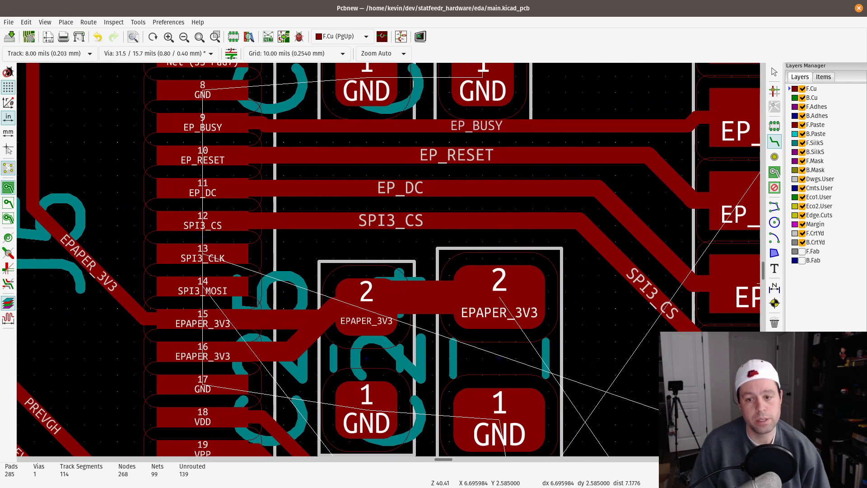
middle_drag(632, 407, 436, 190)
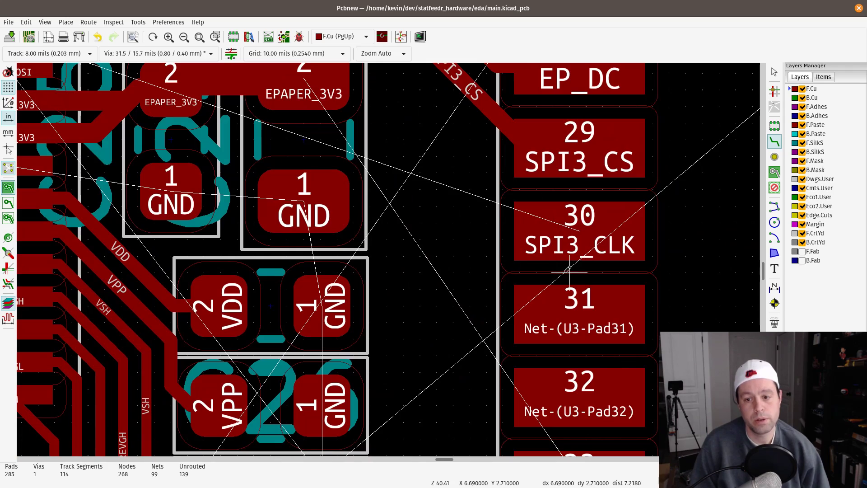
scroll(567, 268, down, 5)
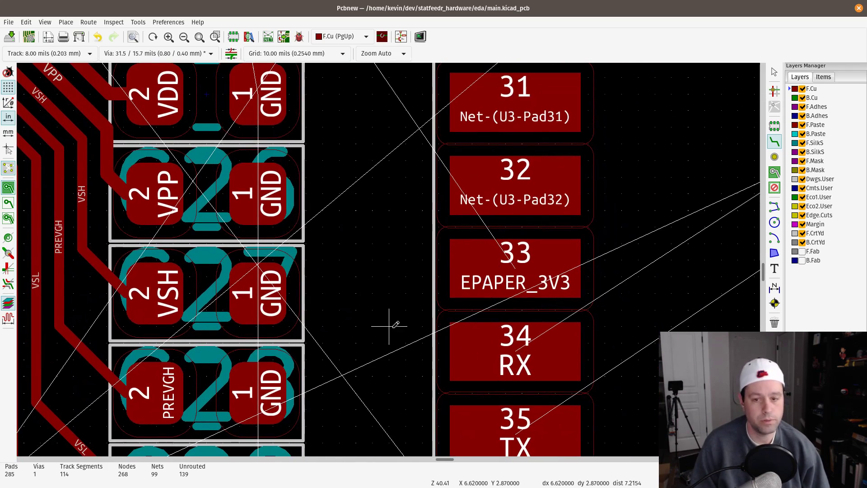
scroll(389, 318, down, 4)
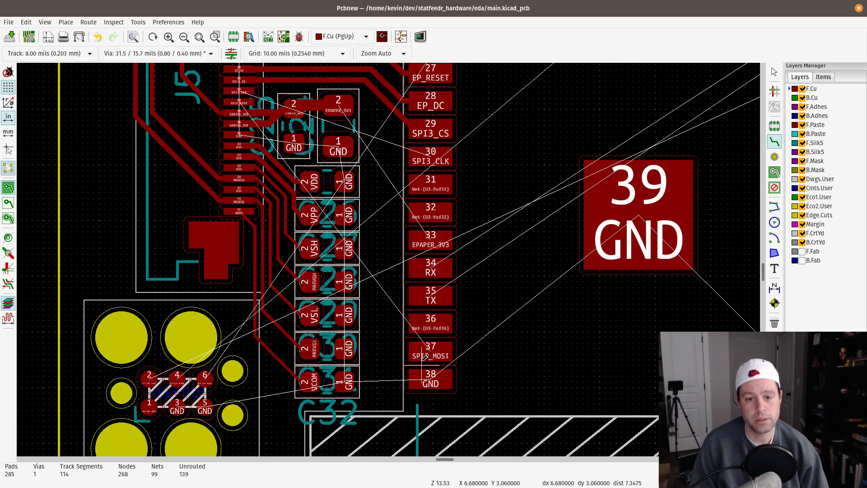
middle_drag(331, 276, 466, 260)
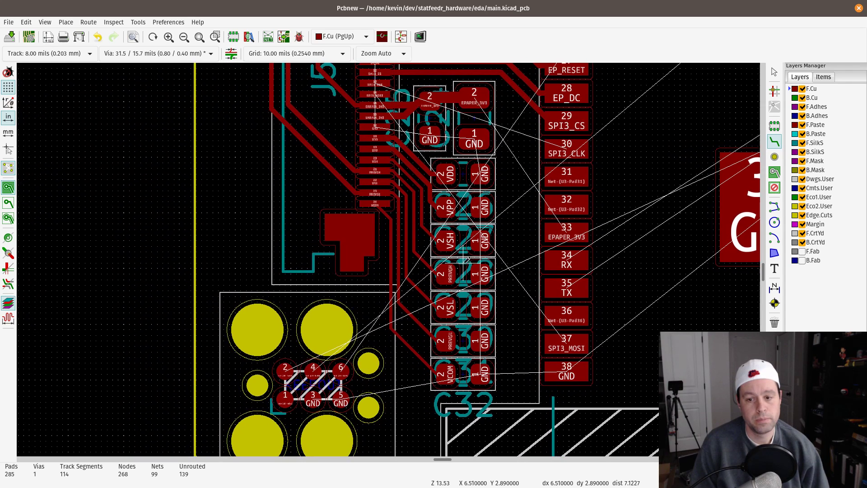
click(567, 343)
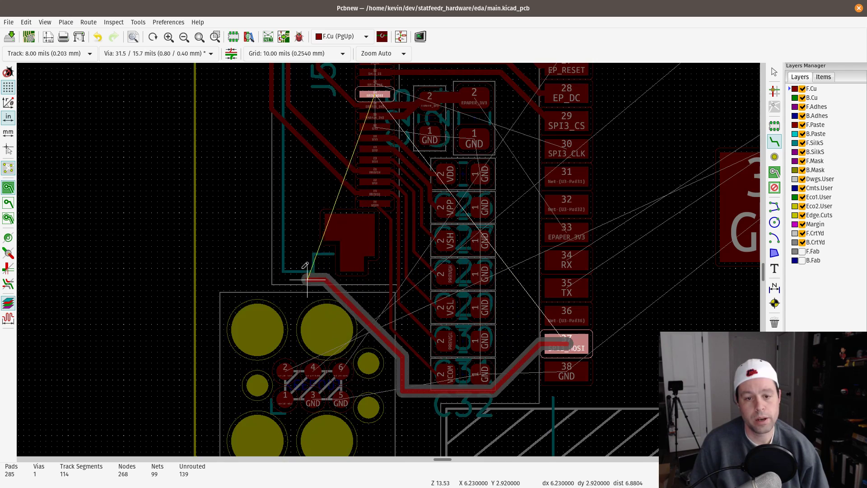
middle_drag(354, 120, 261, 338)
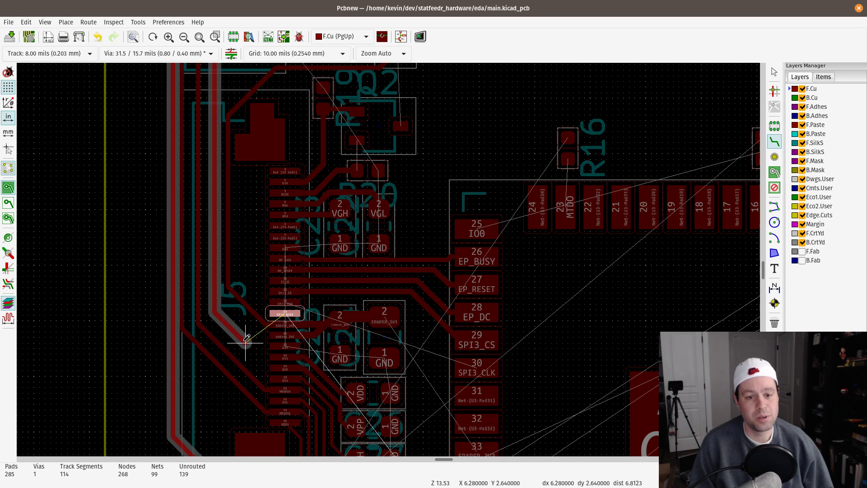
drag(240, 325, 213, 332)
middle_drag(213, 332, 168, 204)
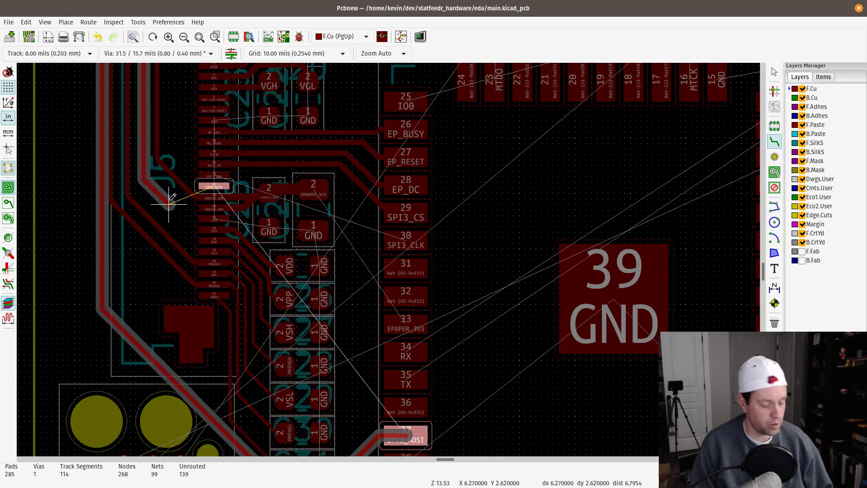
key(Escape)
middle_drag(337, 418, 333, 361)
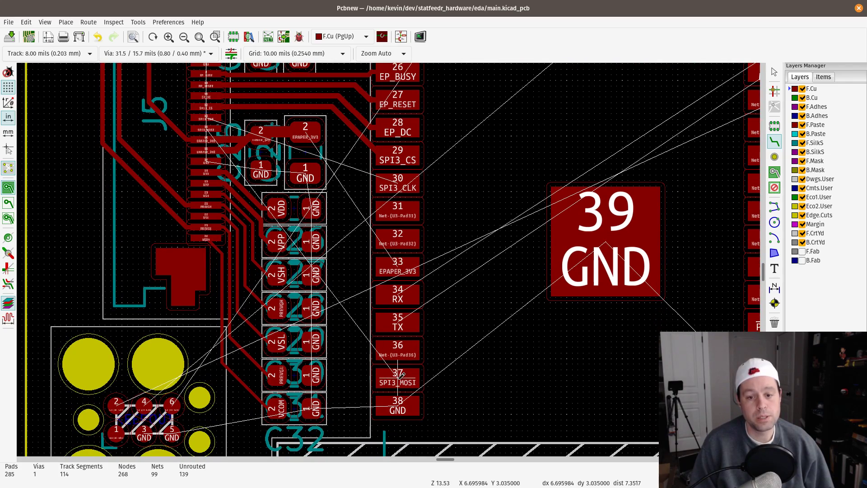
scroll(362, 388, down, 2)
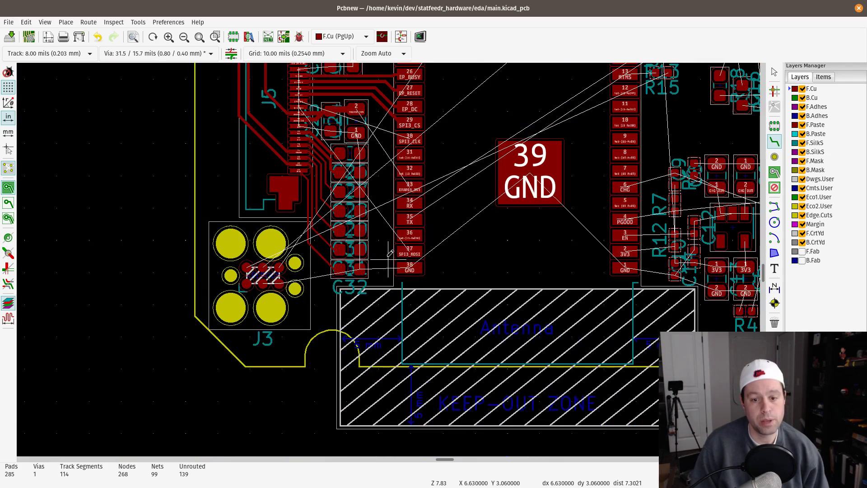
scroll(387, 233, up, 6)
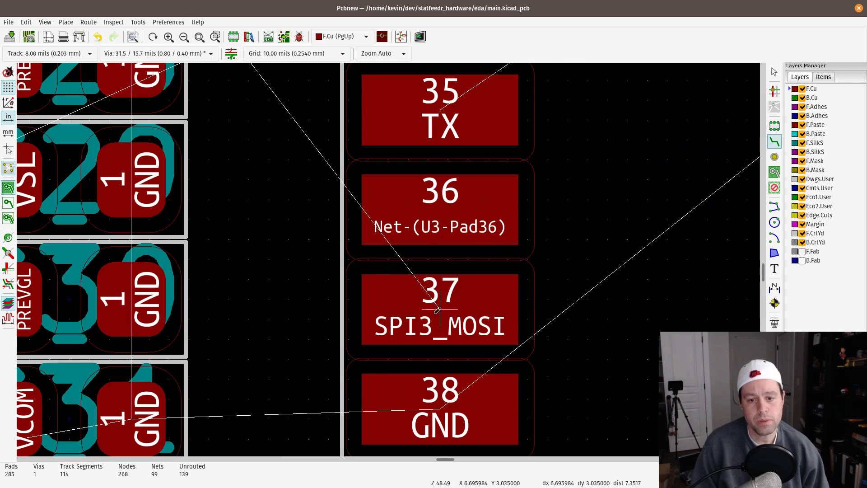
click(437, 310)
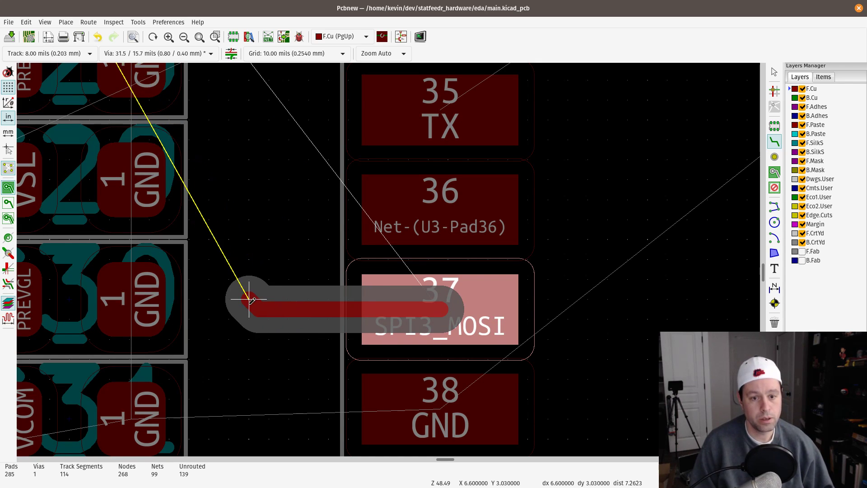
key(v)
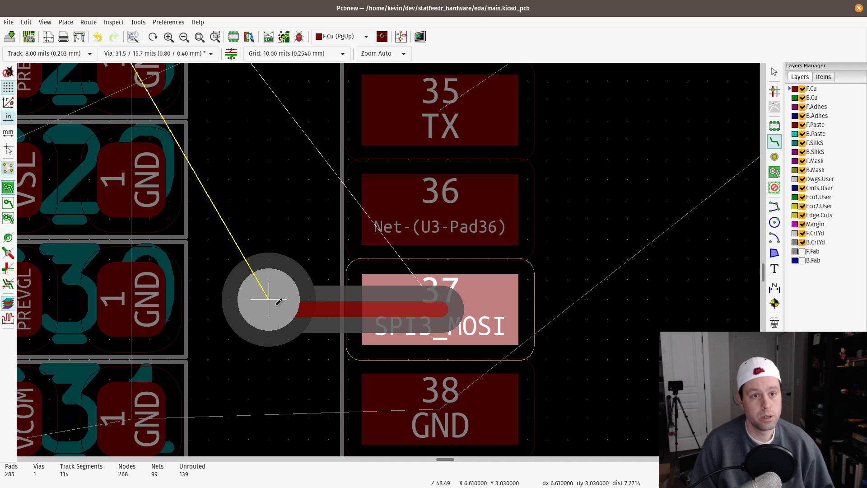
key(Escape)
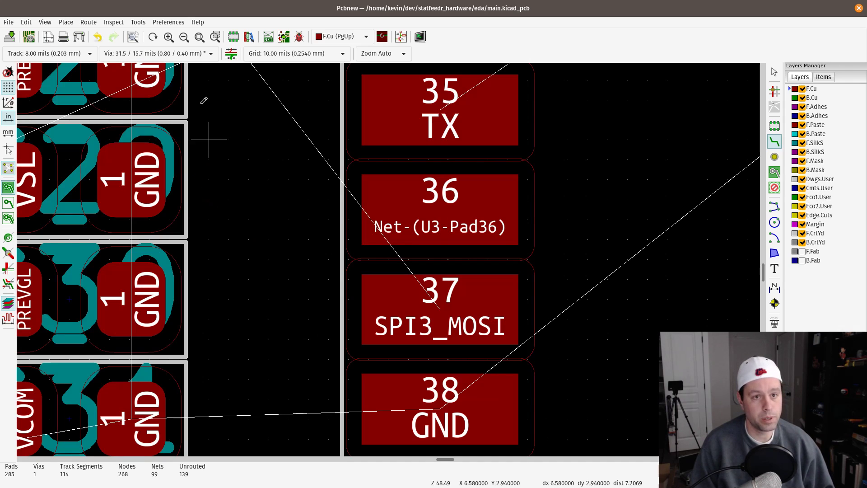
- Select the 23.6 / 11.8 mil via size and route a short F.Cu track from U3's SPI3_MOSI pad 37 to a via beside it
click(210, 54)
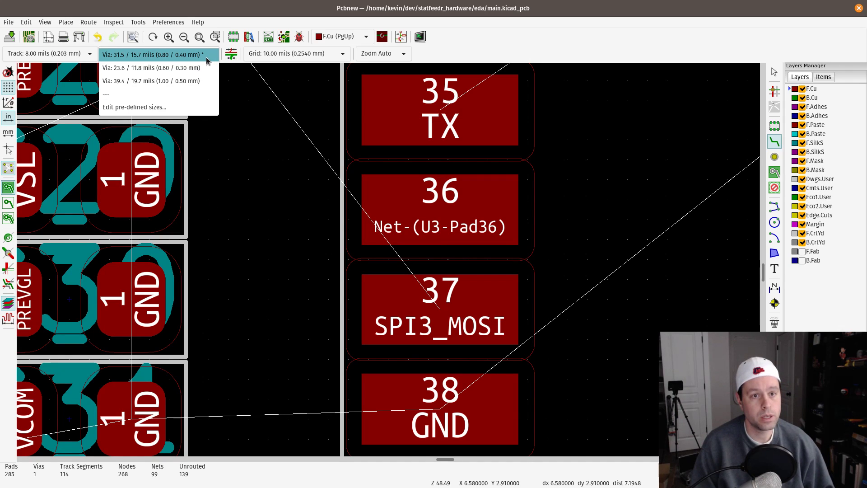
click(189, 69)
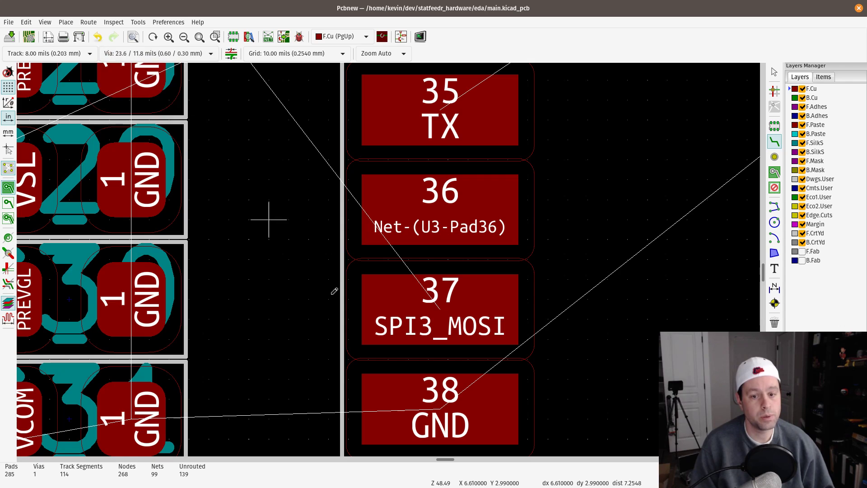
click(436, 323)
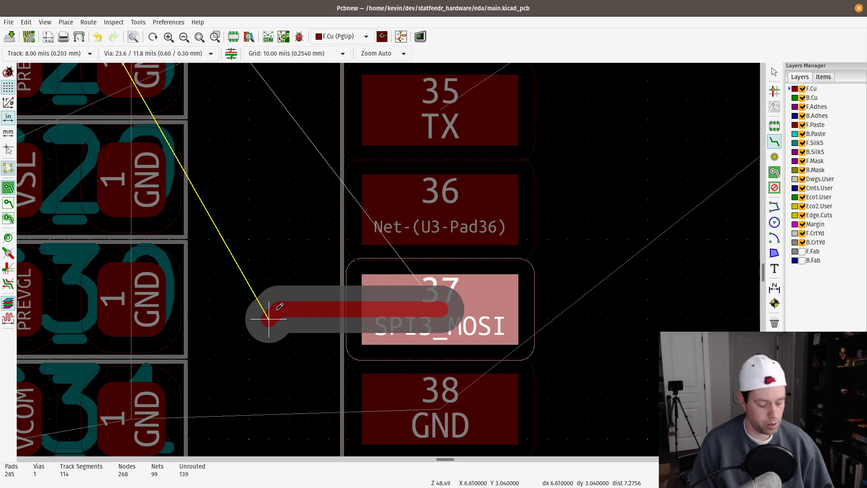
key(v)
click(268, 319)
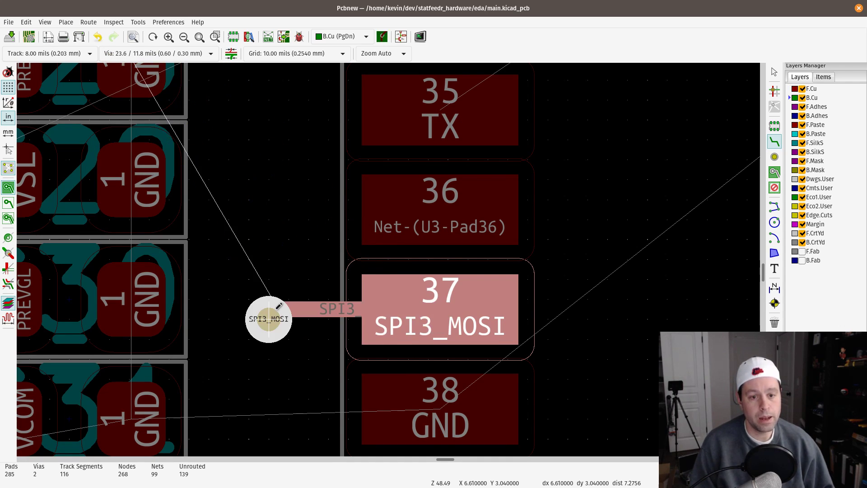
- Continue the SPI3_MOSI track on B.Cu beneath the capacitors and J5, ending in a via beside pad 14 of J5
middle_drag(216, 215, 417, 487)
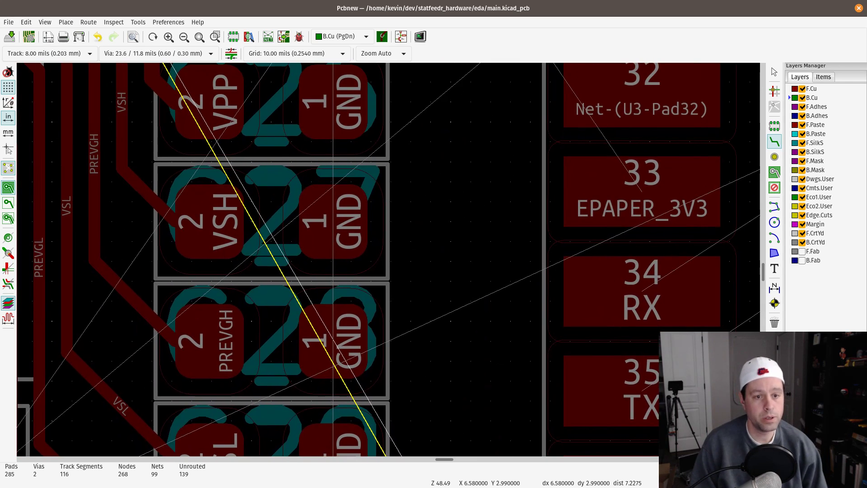
scroll(388, 453, up, 1)
scroll(367, 203, up, 1)
scroll(388, 259, down, 4)
scroll(388, 259, down, 1)
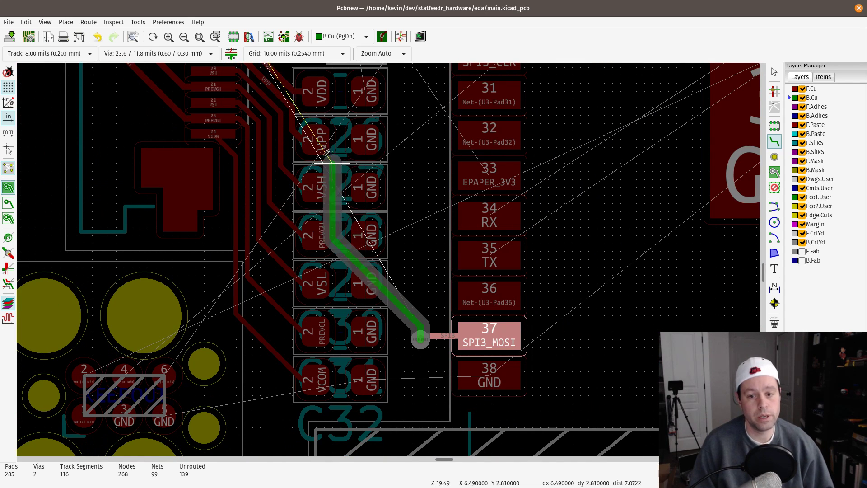
middle_drag(207, 120, 284, 285)
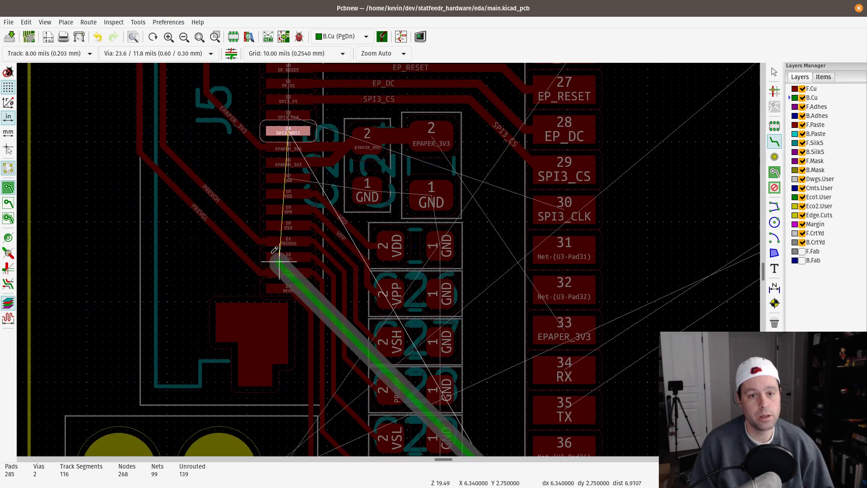
key(v)
click(240, 100)
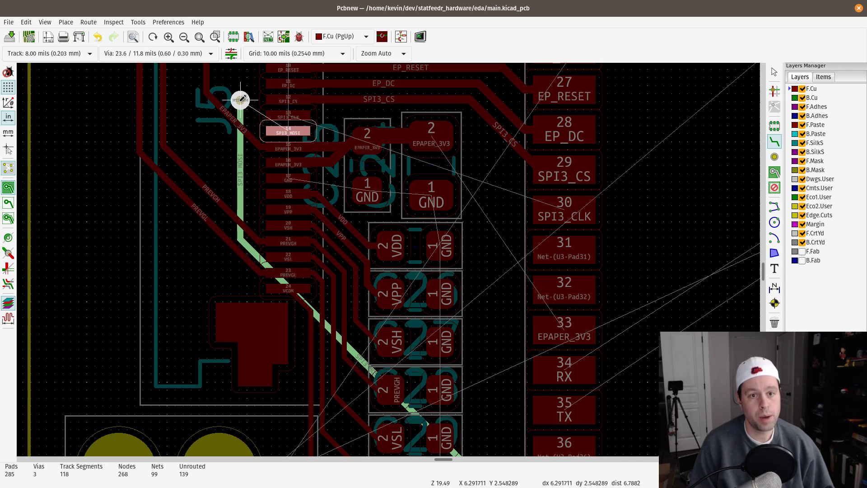
- Finish the SPI3_MOSI connection with a short 8 mil F.Cu track from the via beside J5 to J5's pad 14
click(289, 130)
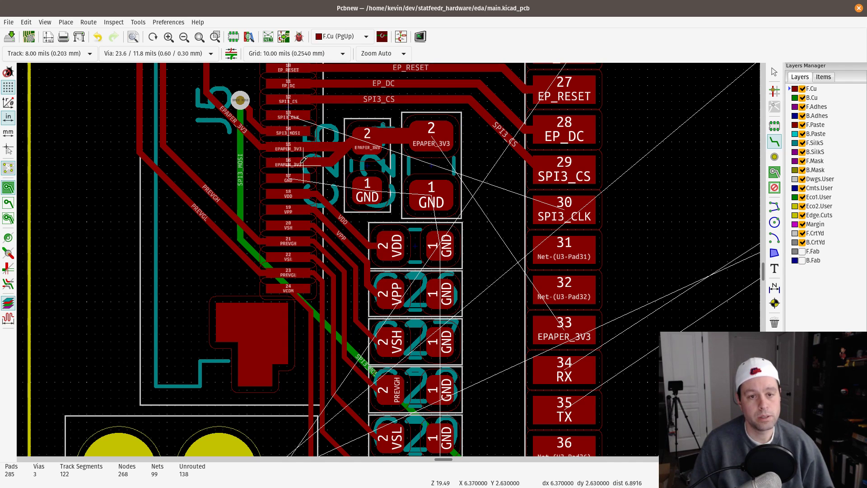
middle_drag(379, 366, 329, 196)
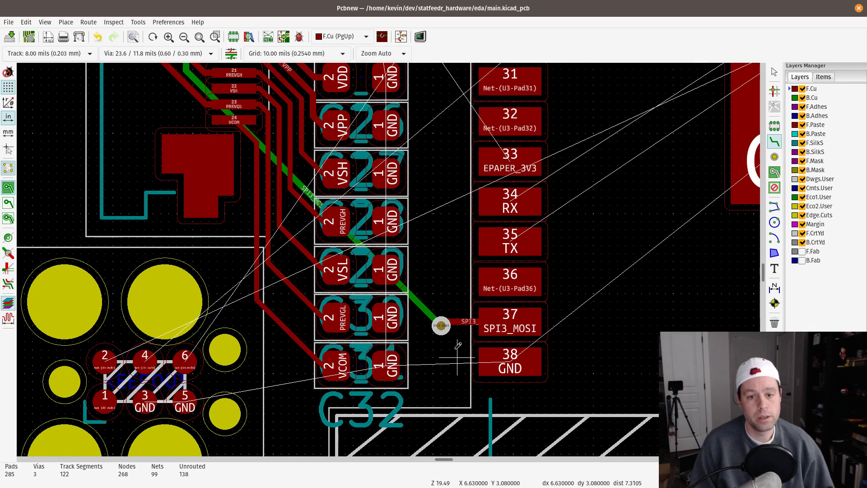
middle_drag(243, 211, 434, 458)
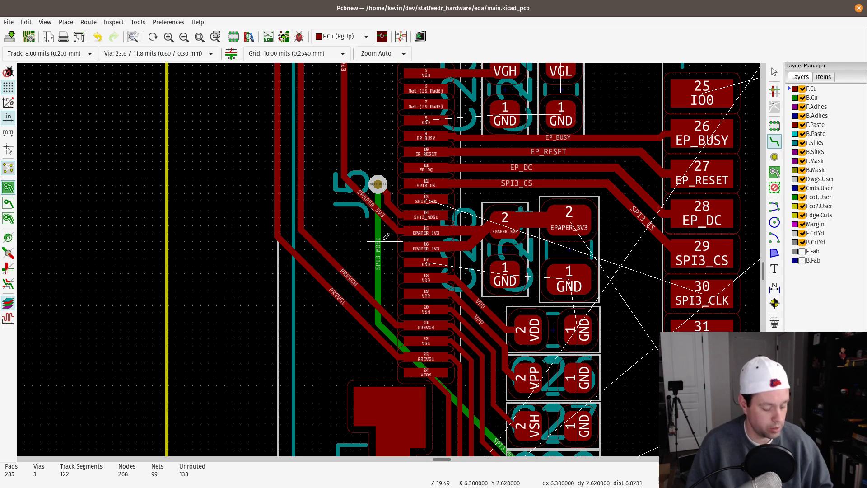
- Undo the SPI3_MOSI tracks and both of their vias between U3's pad 37 and J5's pad 14
key(ctrl+z)
key(ctrl+z)
middle_drag(385, 240, 209, 63)
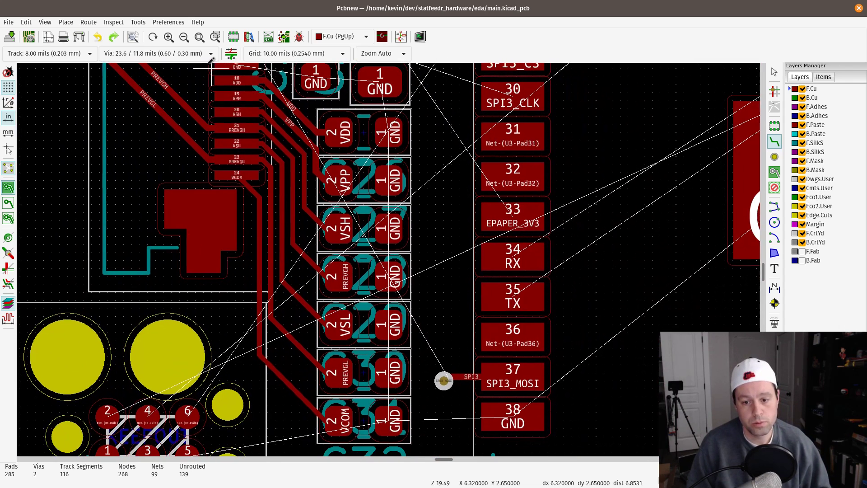
key(ctrl+z)
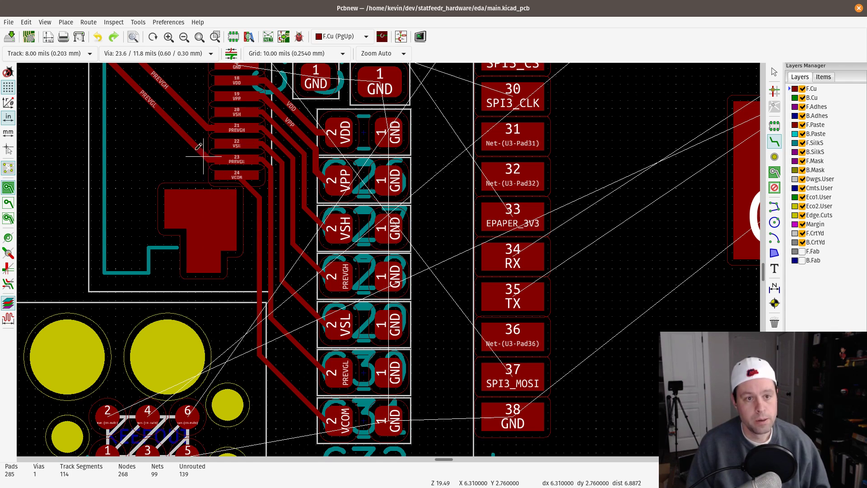
- Try to move the vertical EPAPER_3V3 track segment beside J5 outward toward the board edge, and undo the move
middle_drag(198, 149, 331, 461)
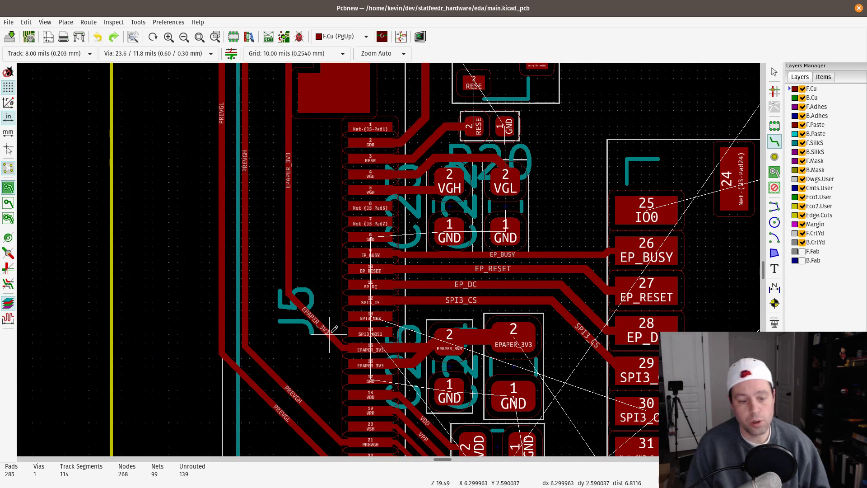
scroll(330, 334, up, 5)
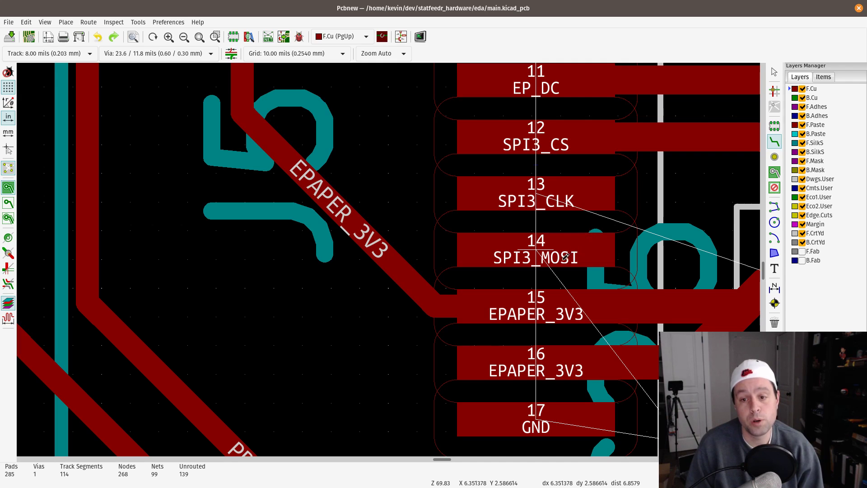
middle_drag(388, 202, 392, 303)
scroll(389, 255, down, 5)
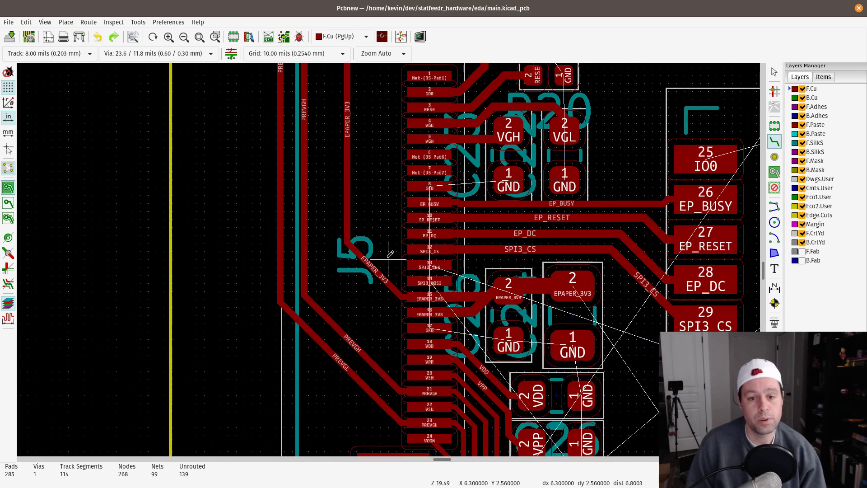
scroll(390, 256, down, 3)
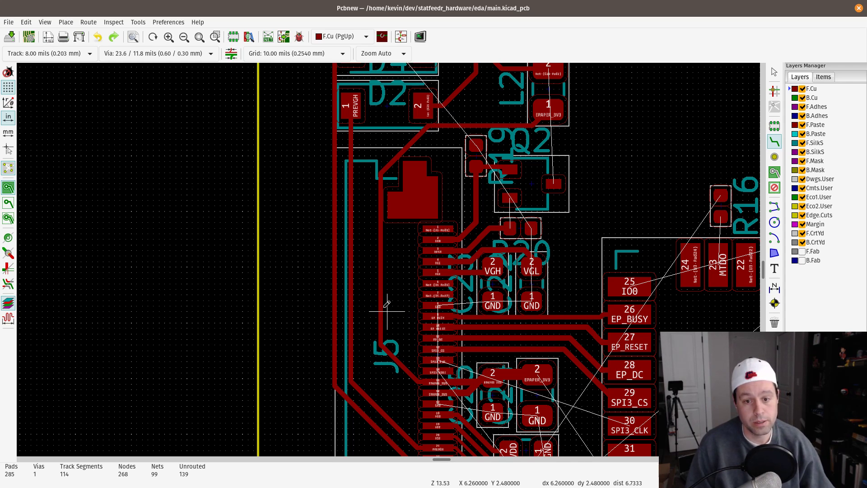
click(381, 305)
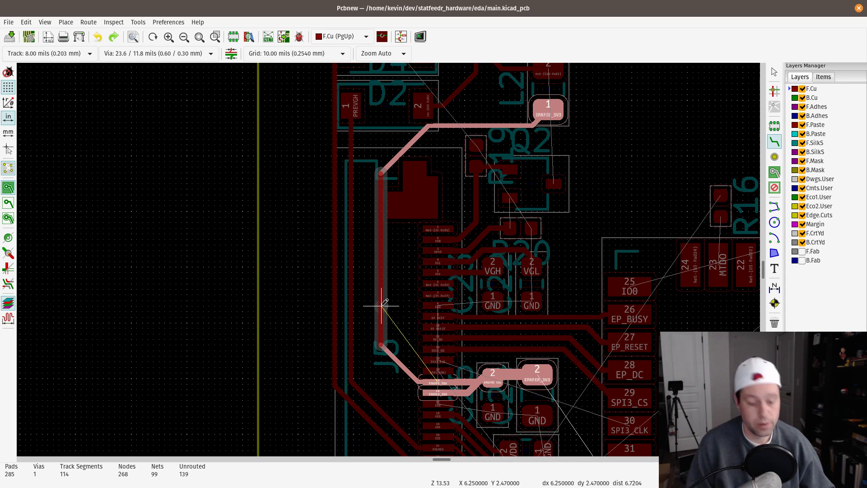
key(Escape)
click(380, 346)
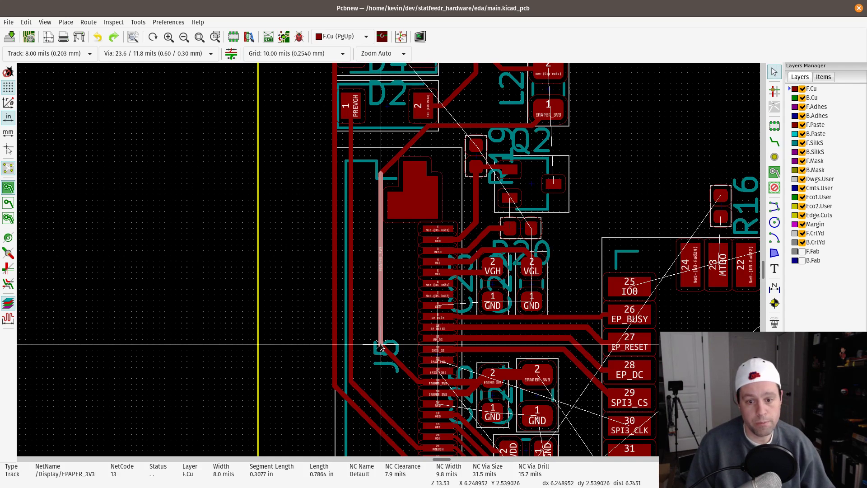
drag(380, 345, 311, 333)
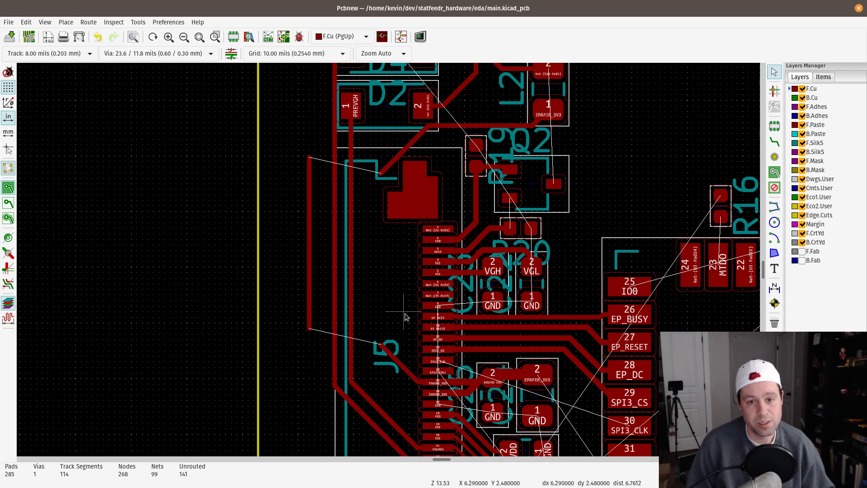
key(ctrl+z)
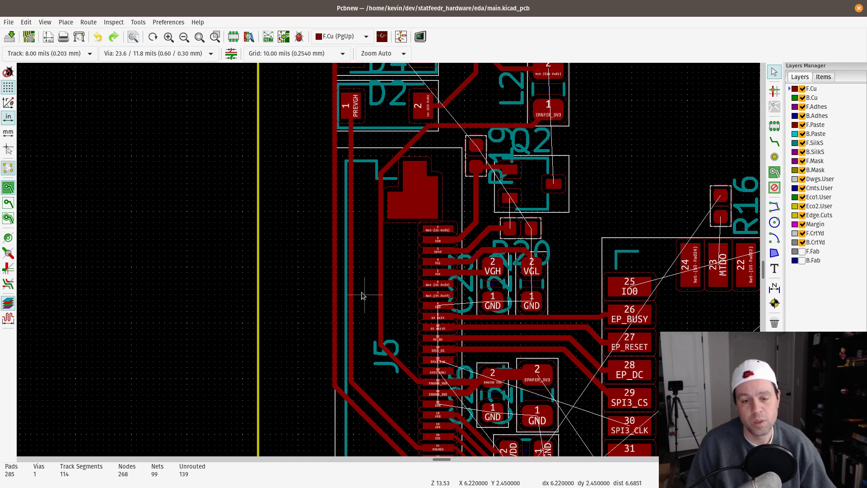
- Remove the PREVGH, PREVGL and EPAPER_3V3 tracks that run past J5 up to the diodes and L2
click(380, 271)
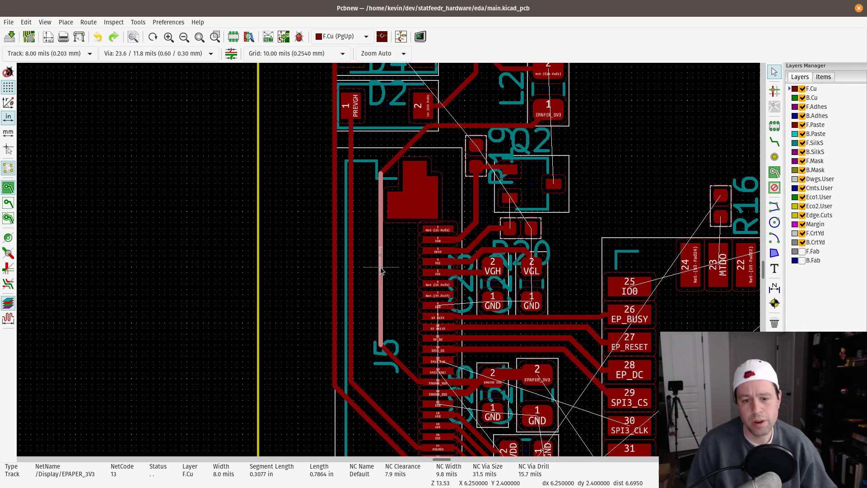
middle_drag(403, 326, 378, 344)
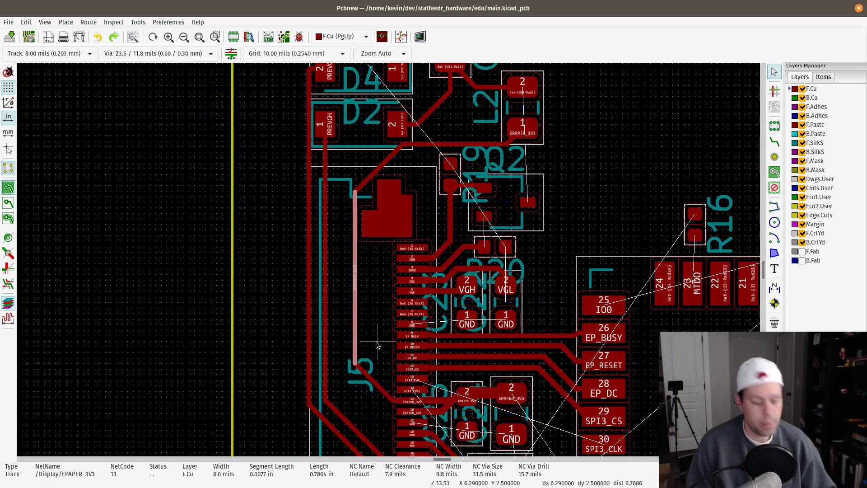
key(Delete)
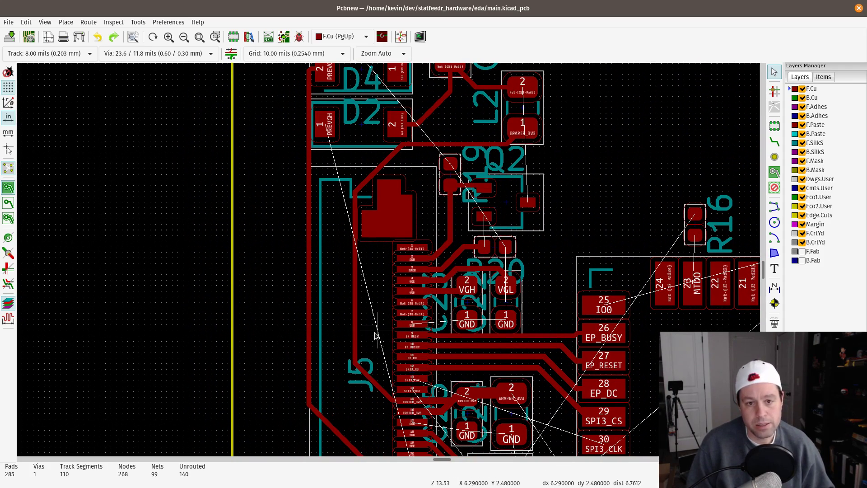
key(Delete)
key(Delete)
- Examine the unrouted connections around J5, U3 and U4, and the 5V and GND pads of C2, C3, L1 and D6
middle_drag(380, 302, 257, 116)
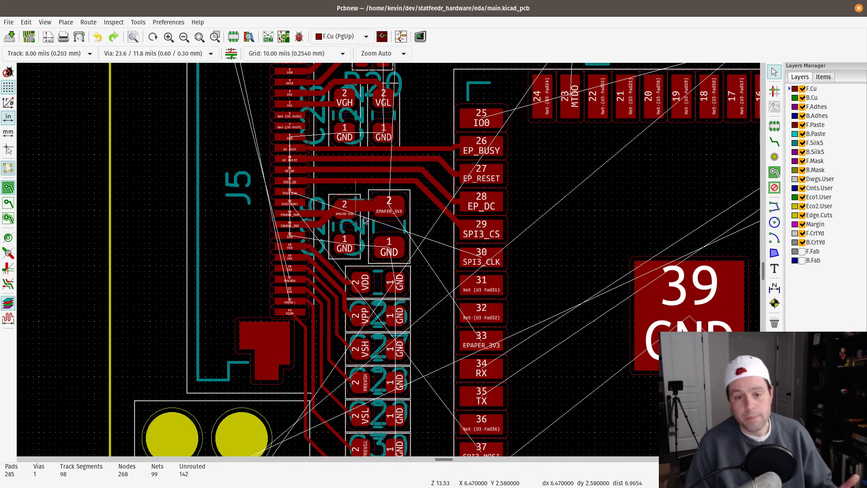
middle_drag(439, 345, 354, 420)
middle_drag(505, 234, 230, 304)
middle_drag(608, 311, 365, 373)
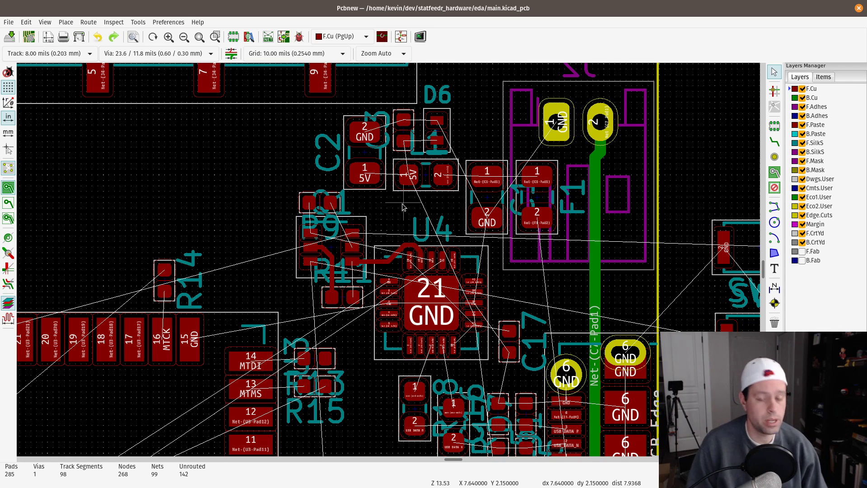
scroll(403, 207, down, 2)
middle_drag(206, 407, 377, 357)
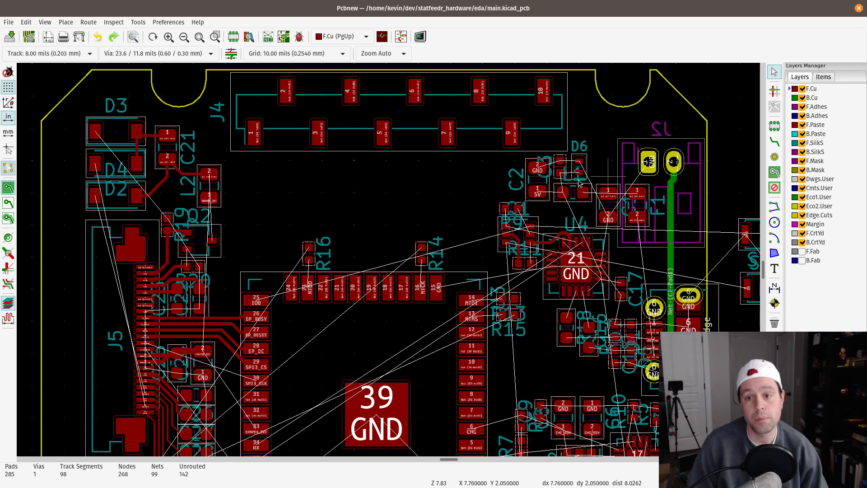
scroll(537, 173, up, 4)
scroll(388, 262, up, 2)
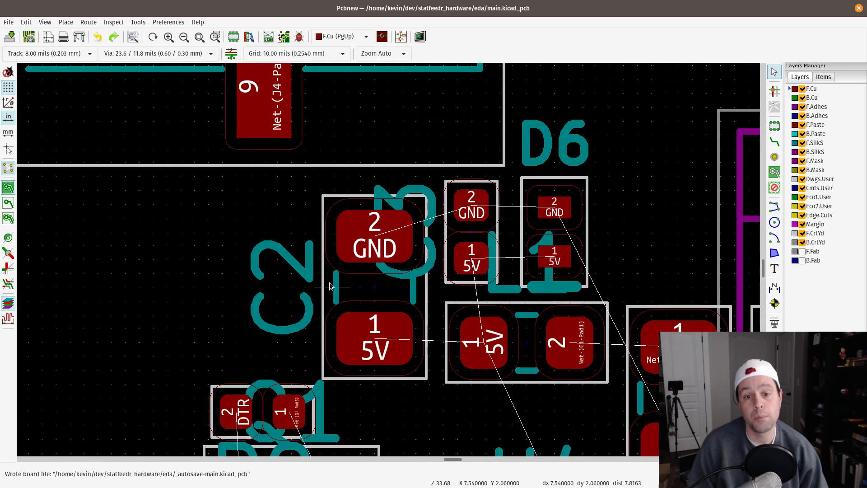
scroll(387, 278, down, 5)
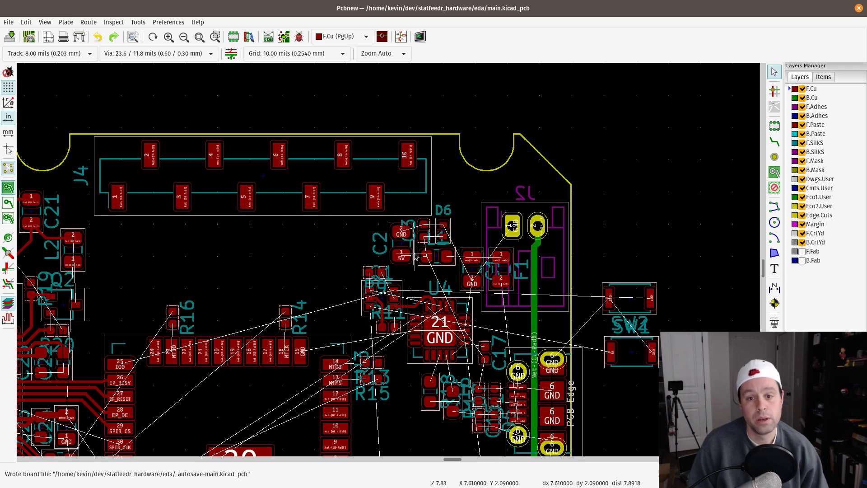
- Try routing an 8 mil F.Cu GND track from pad 2 of C2 through pad 2 of C3 to pad 2 of D6, and undo it
scroll(389, 275, up, 4)
scroll(388, 262, up, 3)
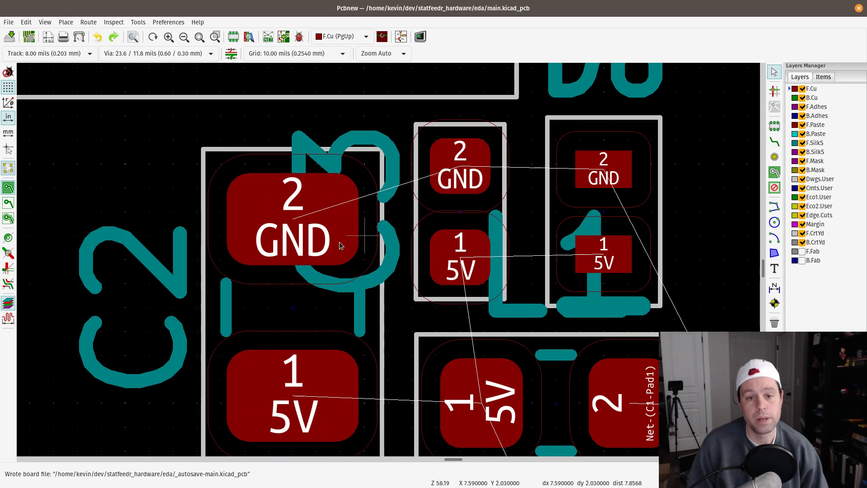
click(302, 215)
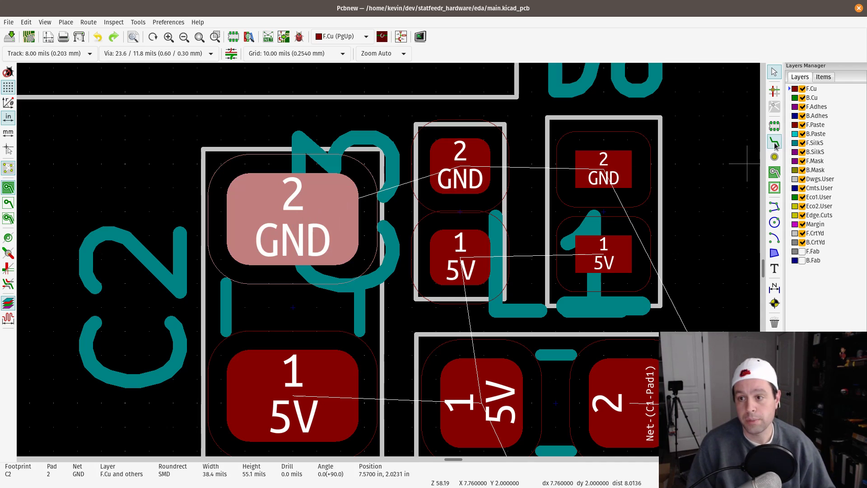
click(774, 142)
click(293, 218)
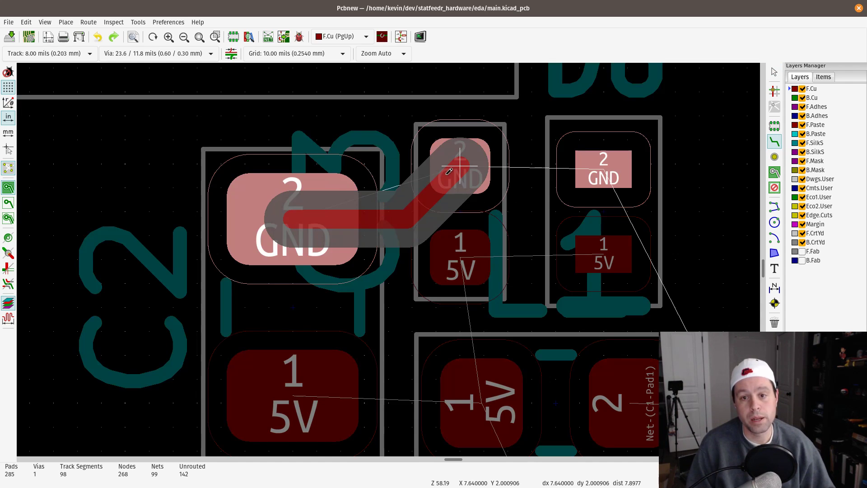
click(461, 167)
click(472, 168)
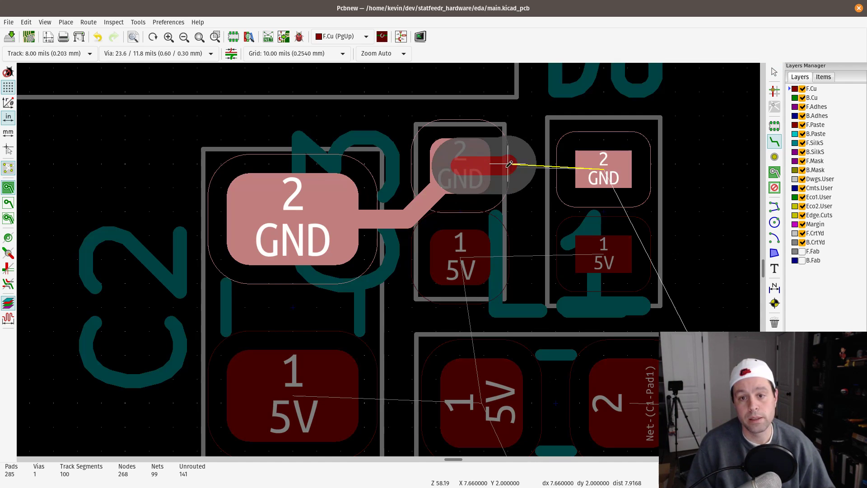
click(603, 162)
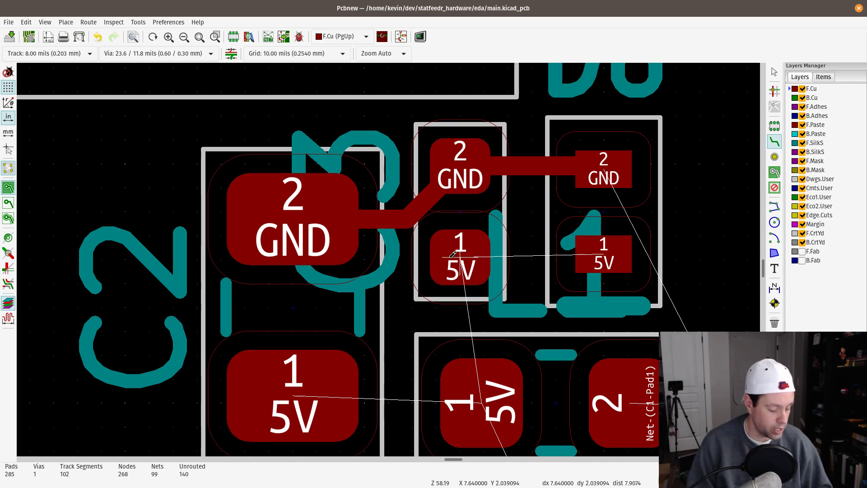
key(ctrl+z)
key(ctrl+z)
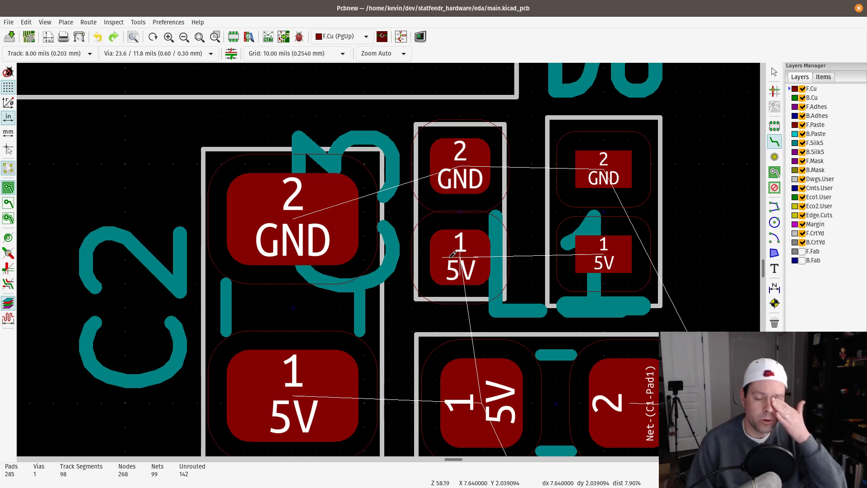
scroll(453, 254, down, 1)
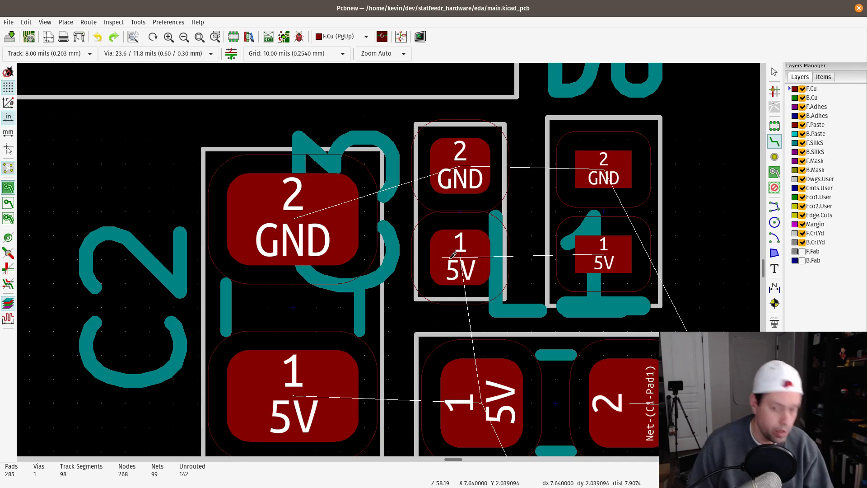
scroll(390, 253, down, 3)
scroll(390, 254, down, 5)
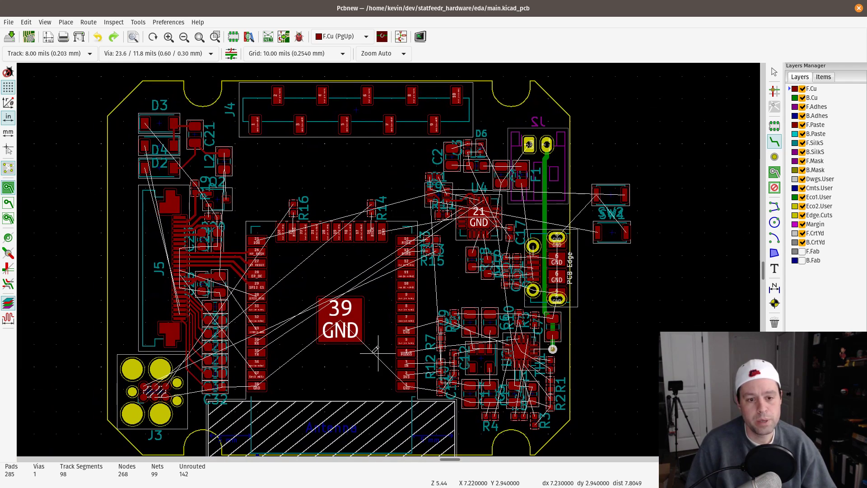
middle_drag(427, 386, 432, 365)
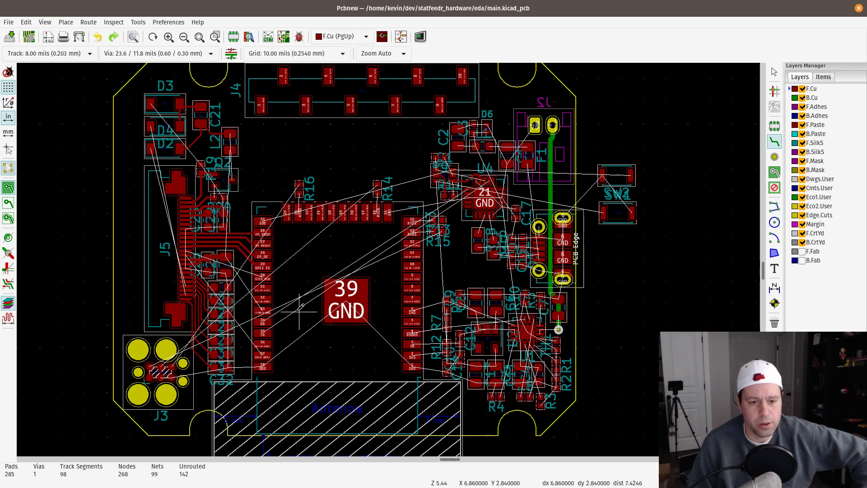
middle_drag(498, 334, 492, 315)
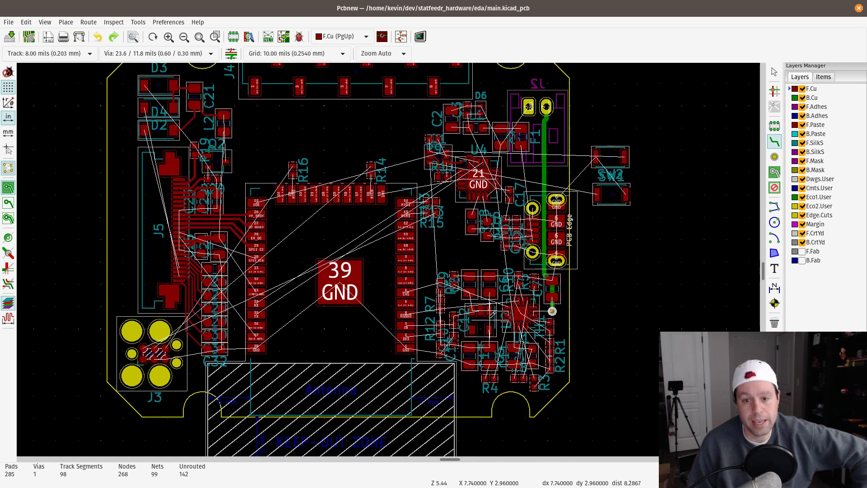